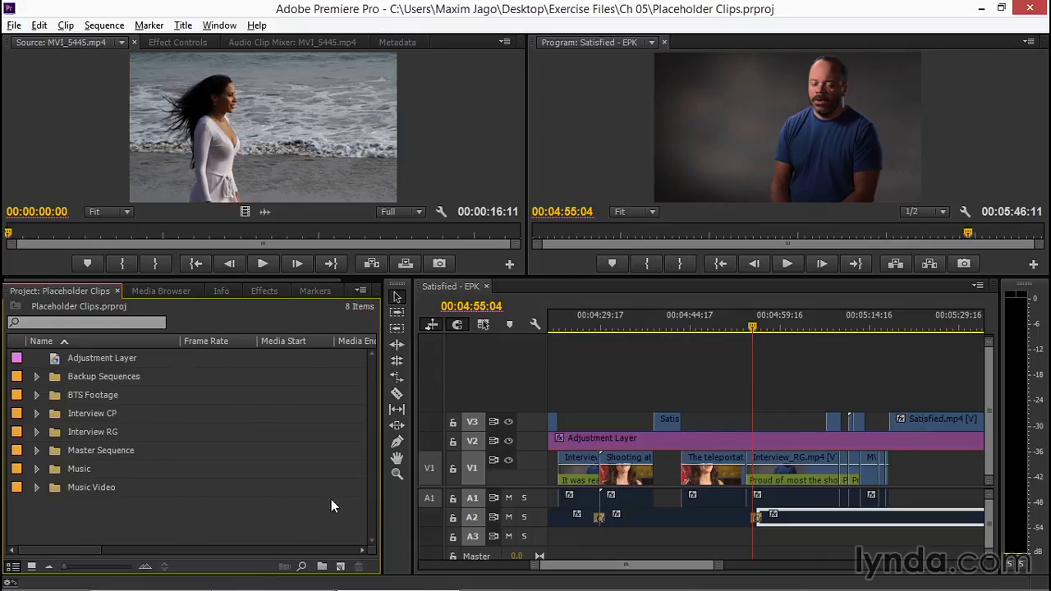
Clear the clip selection and park the playhead on the Interview_RG shot at 00:04:57:18.
{"action": "left_click", "coordinate": [748, 418]}
{"action": "key", "text": "Delete"}
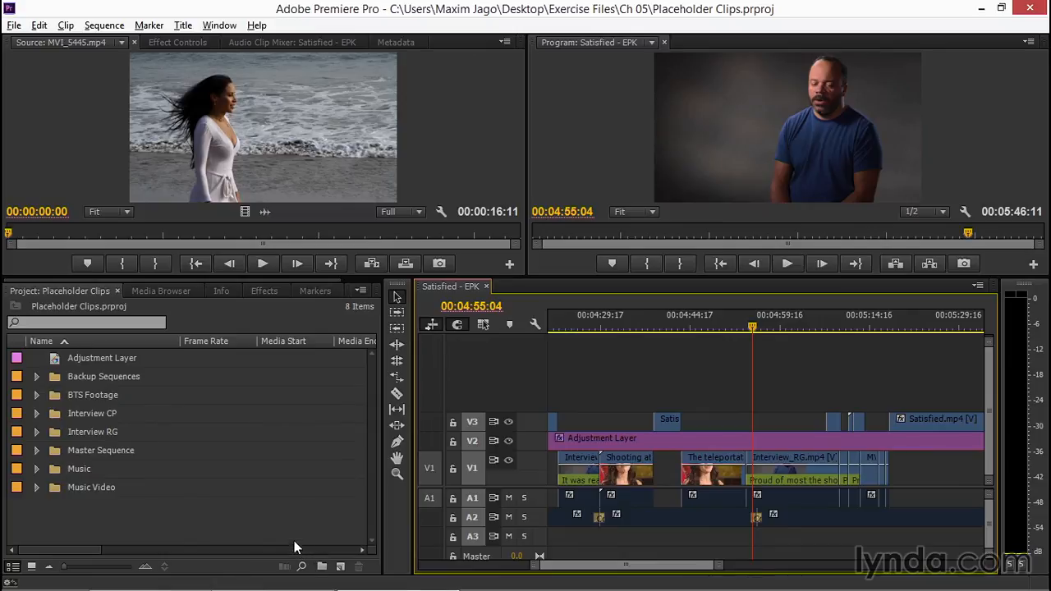
{"action": "left_click", "coordinate": [740, 327]}
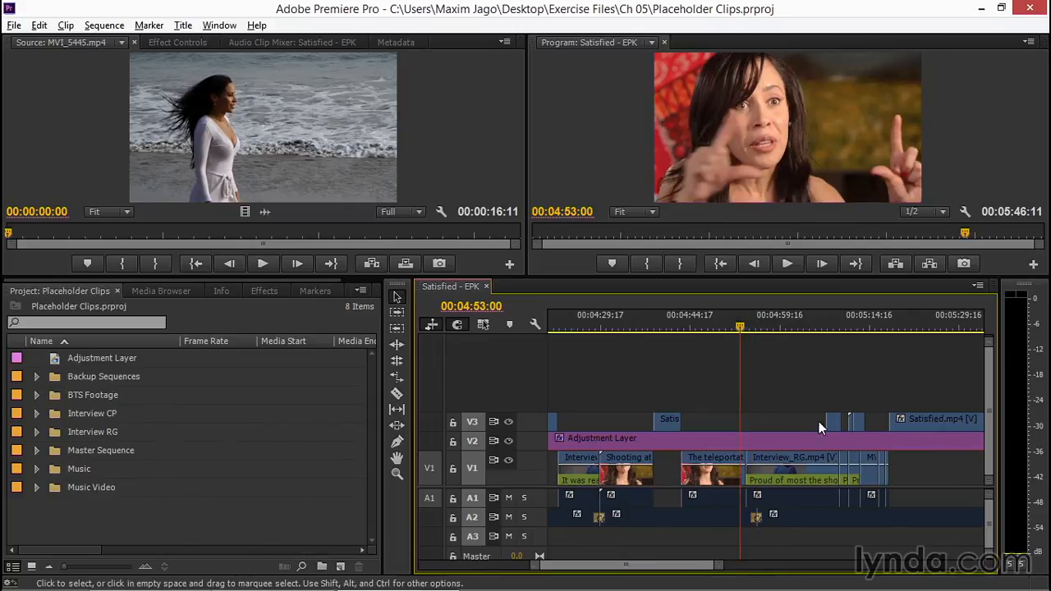
{"action": "left_click", "coordinate": [767, 327]}
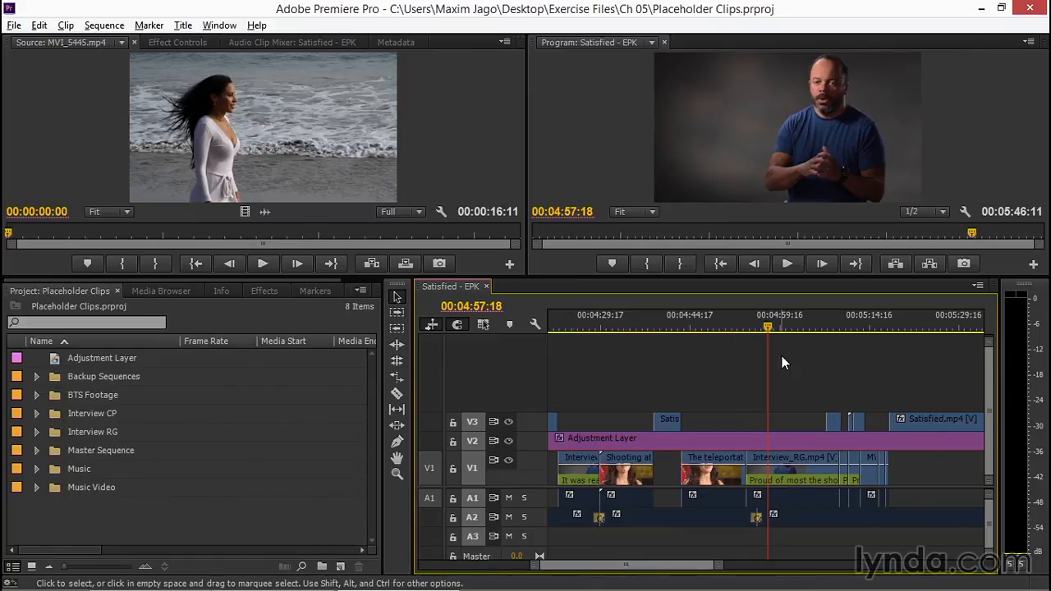
Create a new title named "Embedded Visual" in the project, keeping the 1280 × 720, 23.976 fps video settings.
{"action": "left_click", "coordinate": [144, 526]}
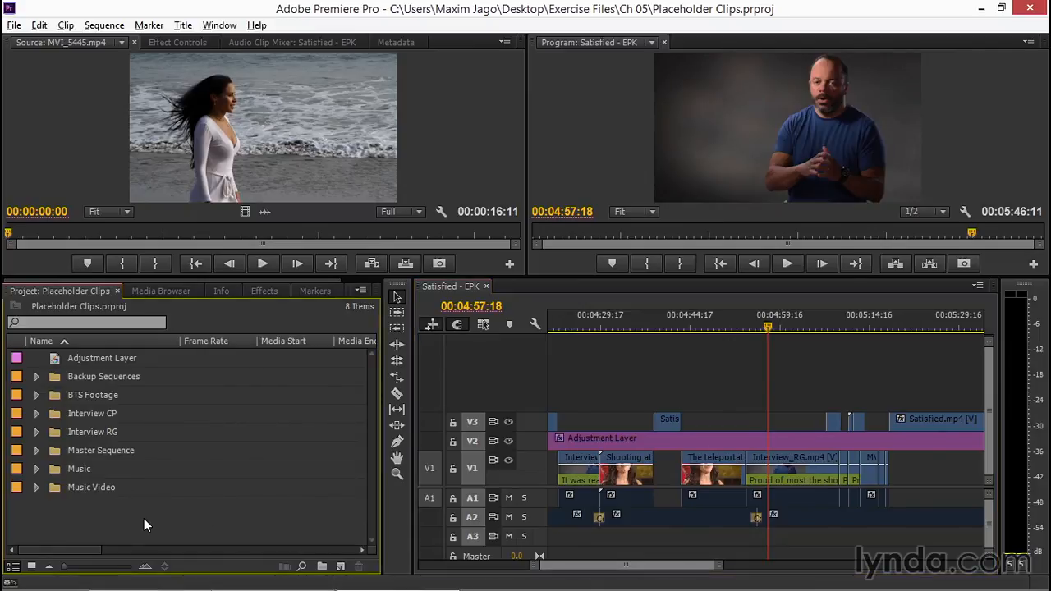
{"action": "left_click", "coordinate": [340, 566]}
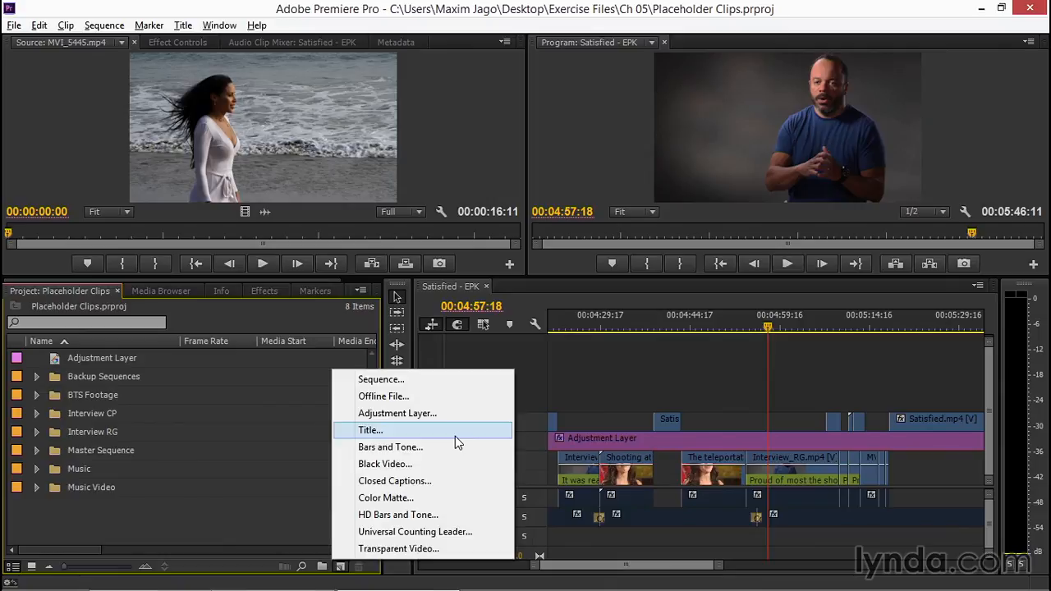
{"action": "left_click", "coordinate": [424, 436]}
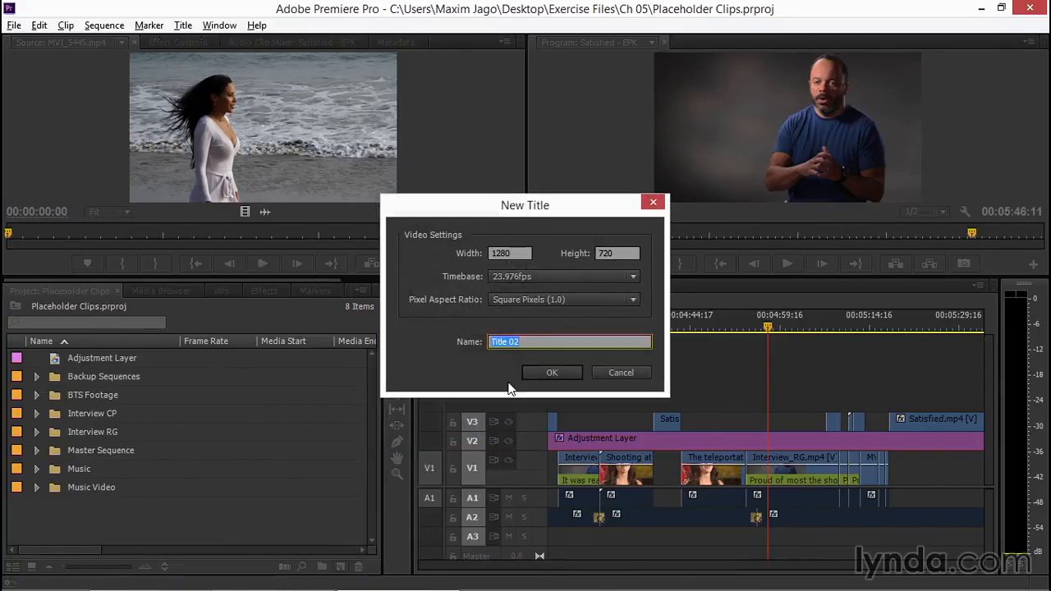
{"action": "type", "text": "Embedded Visual"}
{"action": "key", "text": "Return"}
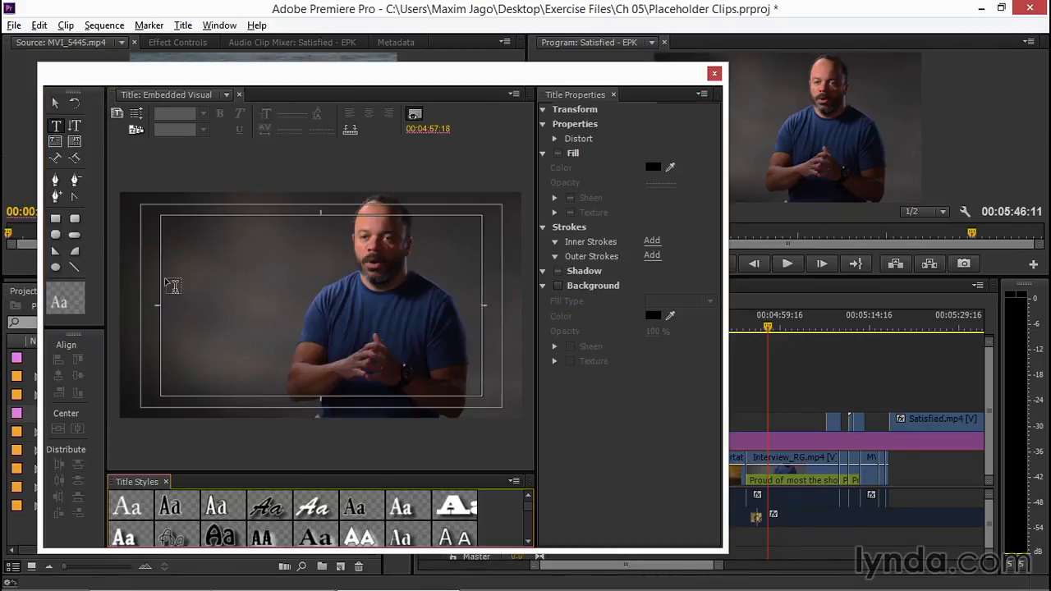
Add three lines of title text: "Embedded Visual", "FX of" plus the actress's first name and "over", and "BG video".
{"action": "left_click", "coordinate": [189, 265]}
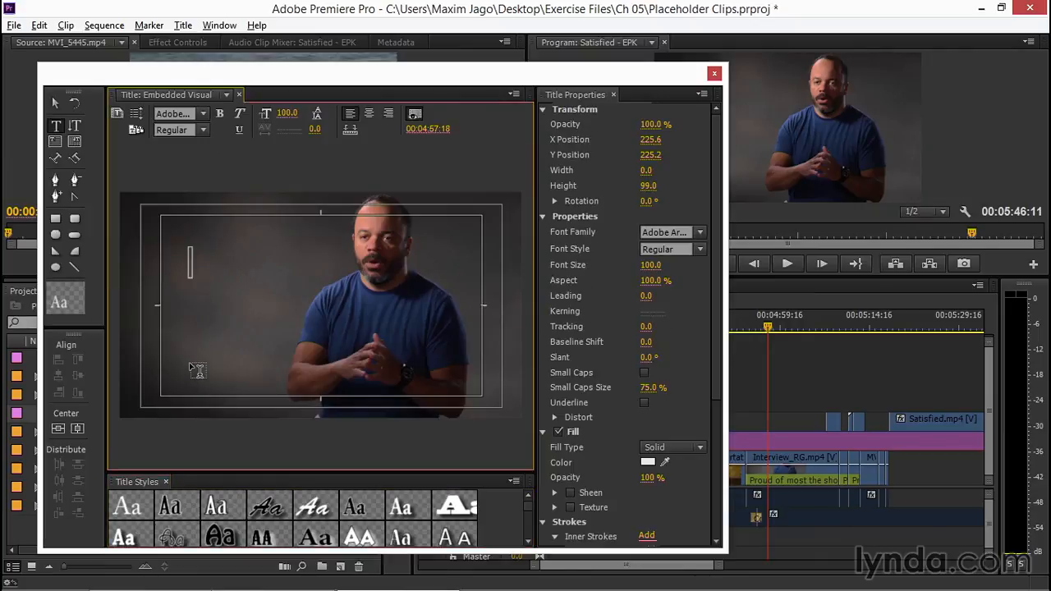
{"action": "type", "text": "Embed"}
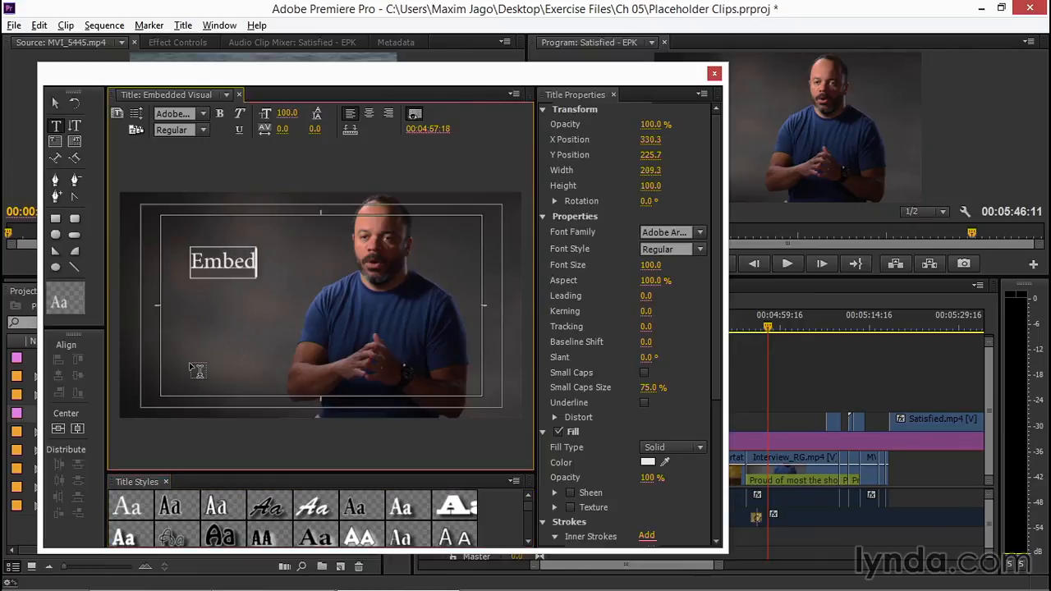
{"action": "type", "text": "ded Visual"}
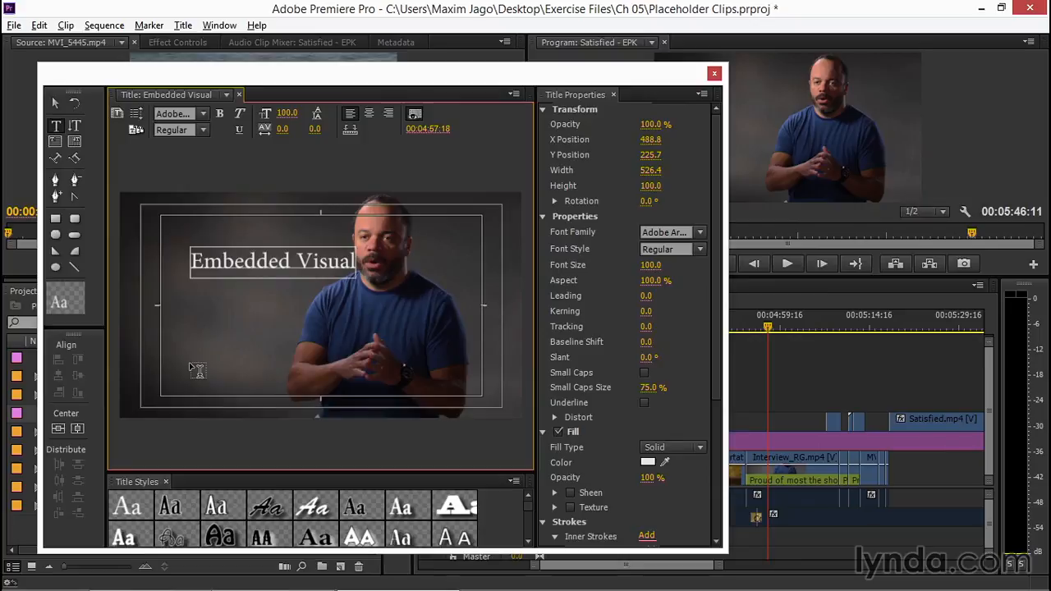
{"action": "key", "text": "Return"}
{"action": "type", "text": "FX "}
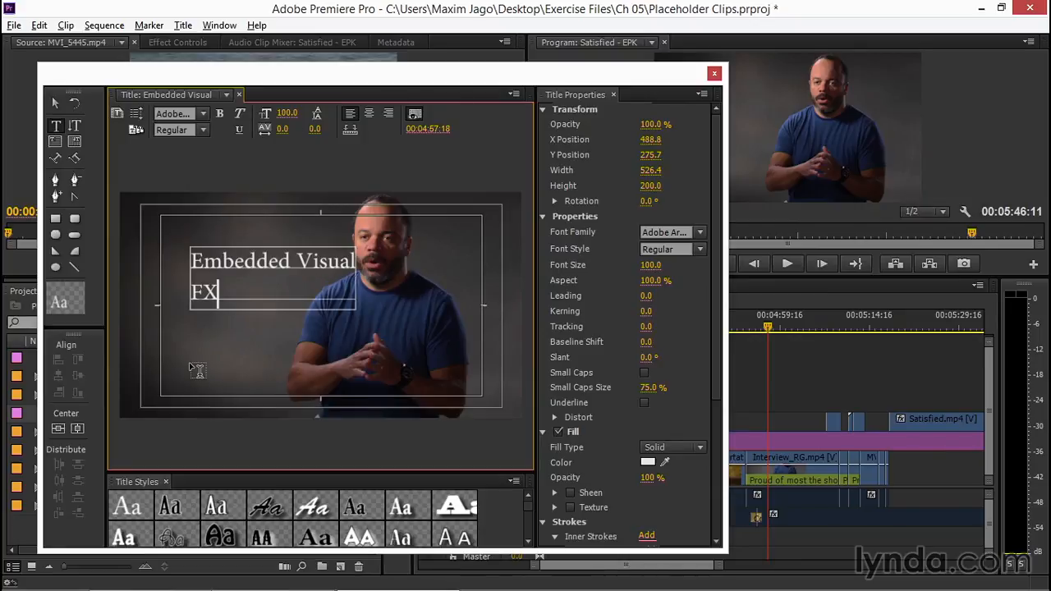
{"action": "type", "text": "of Carm"}
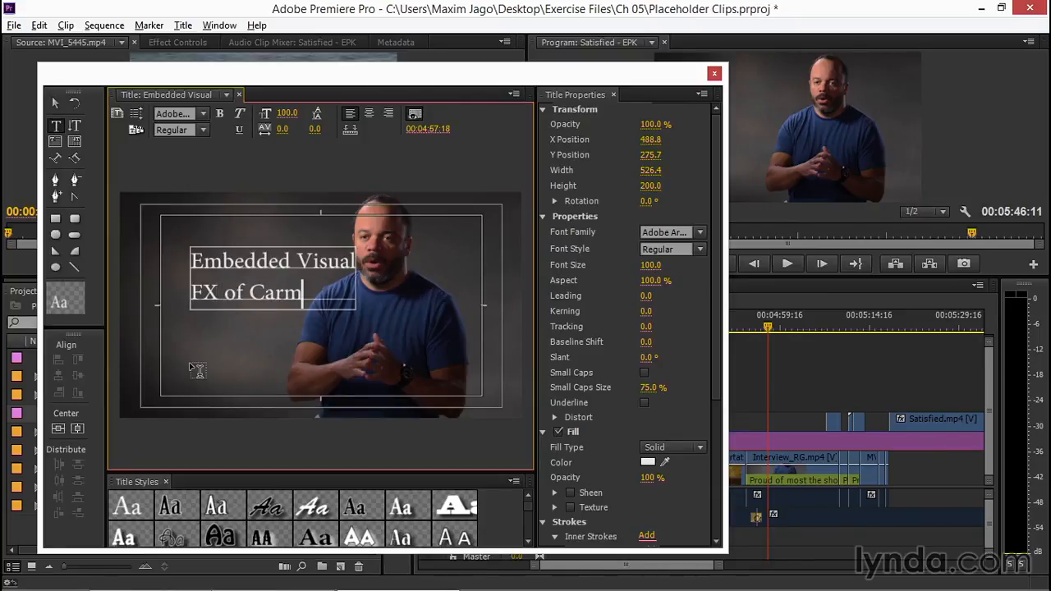
{"action": "type", "text": "en over"}
{"action": "key", "text": "Return"}
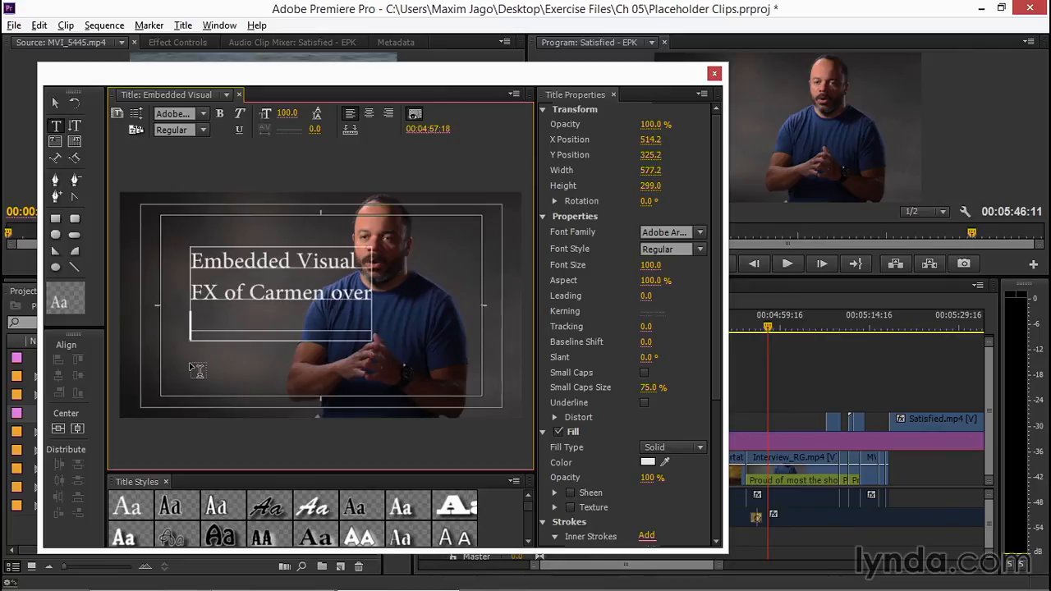
{"action": "type", "text": "BG video"}
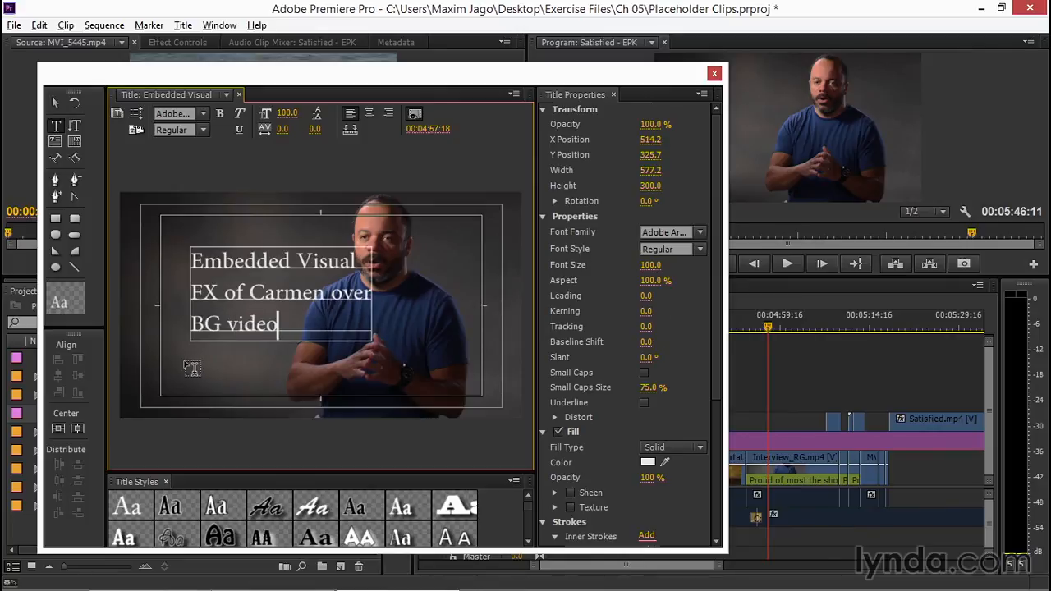
Draw a rounded-corner rectangle about 970 × 523 around the title text and set its fill opacity to 67%.
{"action": "left_click", "coordinate": [56, 103]}
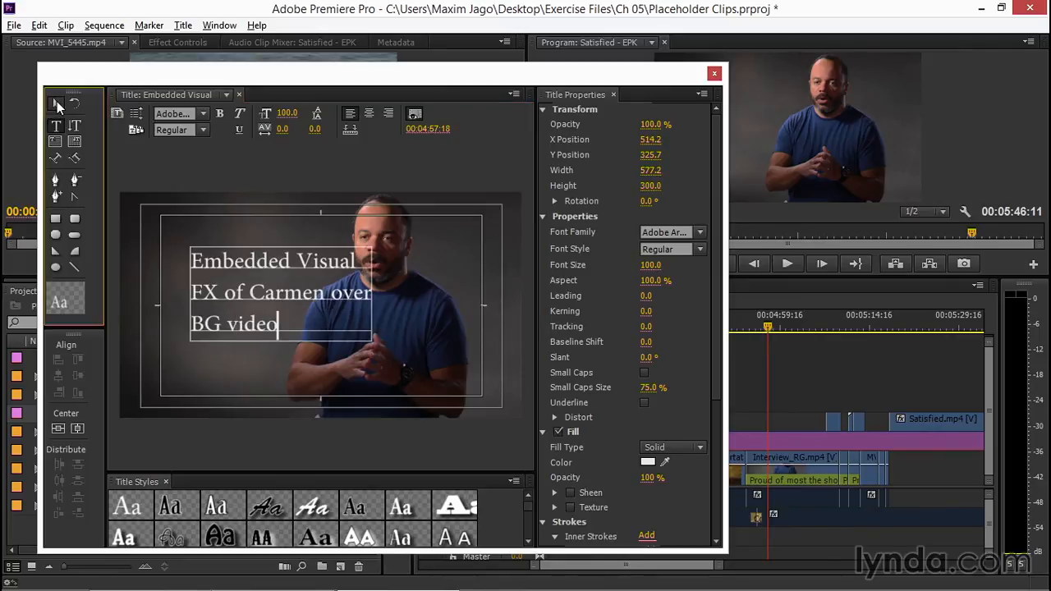
{"action": "left_click", "coordinate": [75, 218]}
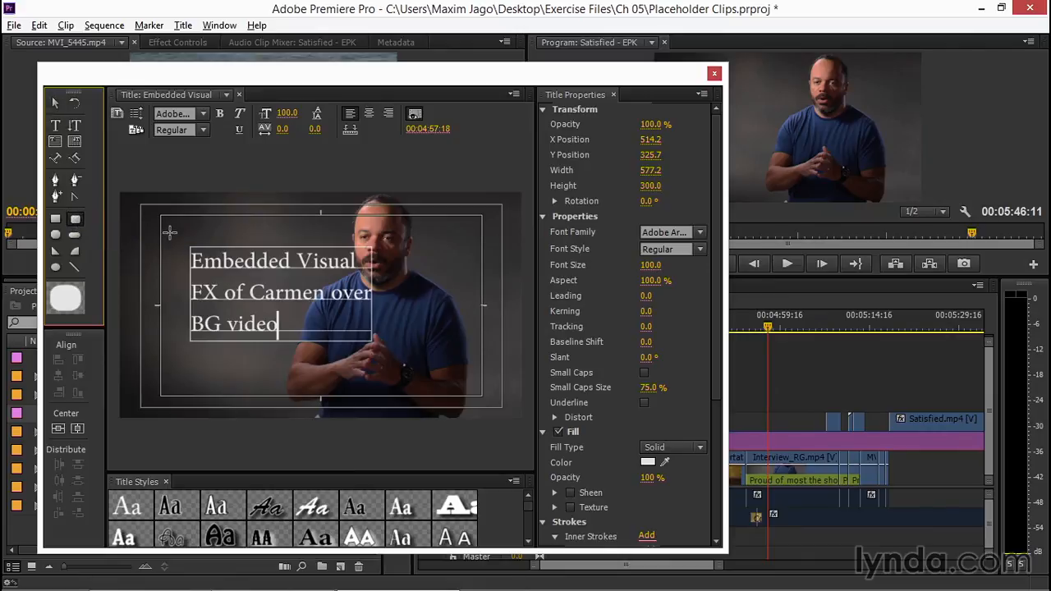
{"action": "left_click_drag", "start_coordinate": [167, 223], "coordinate": [472, 388]}
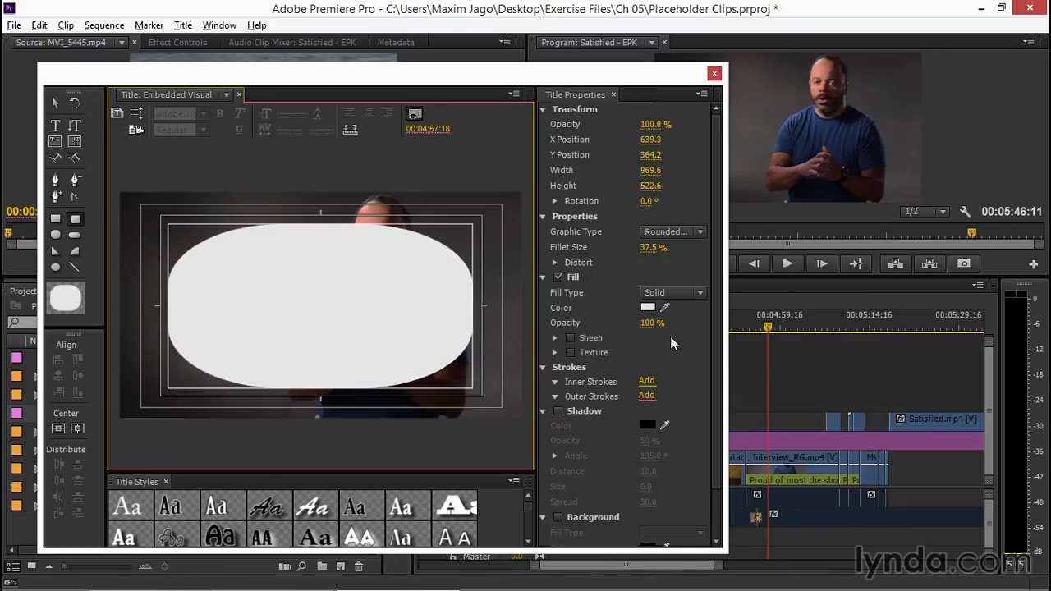
{"action": "left_click_drag", "start_coordinate": [651, 323], "coordinate": [623, 323]}
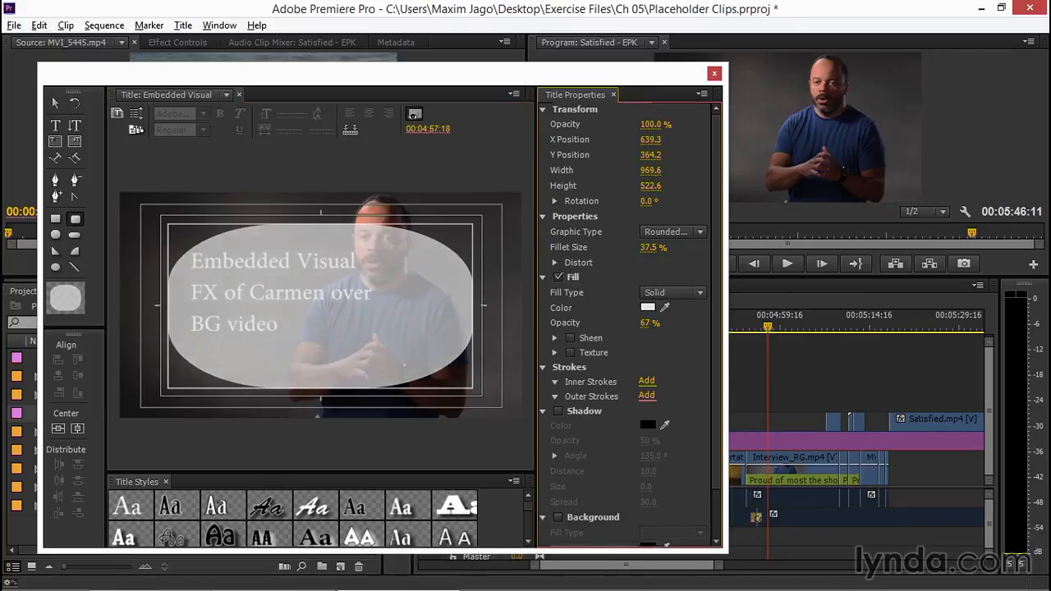
Send the rounded rectangle backward so that it sits behind the title text.
{"action": "right_click", "coordinate": [444, 313]}
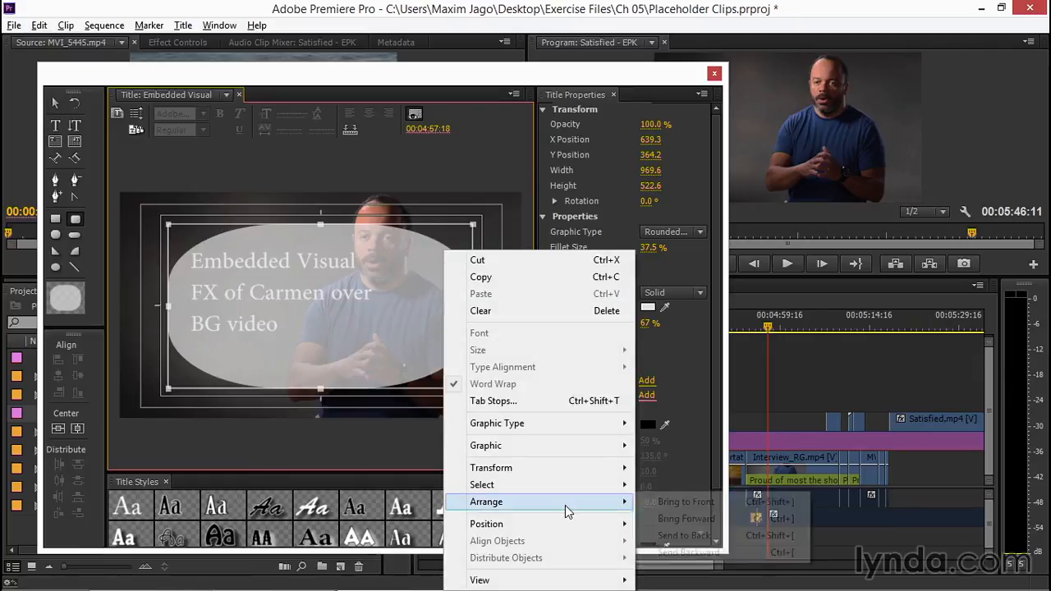
{"action": "mouse_move", "coordinate": [565, 504]}
{"action": "left_click", "coordinate": [689, 553]}
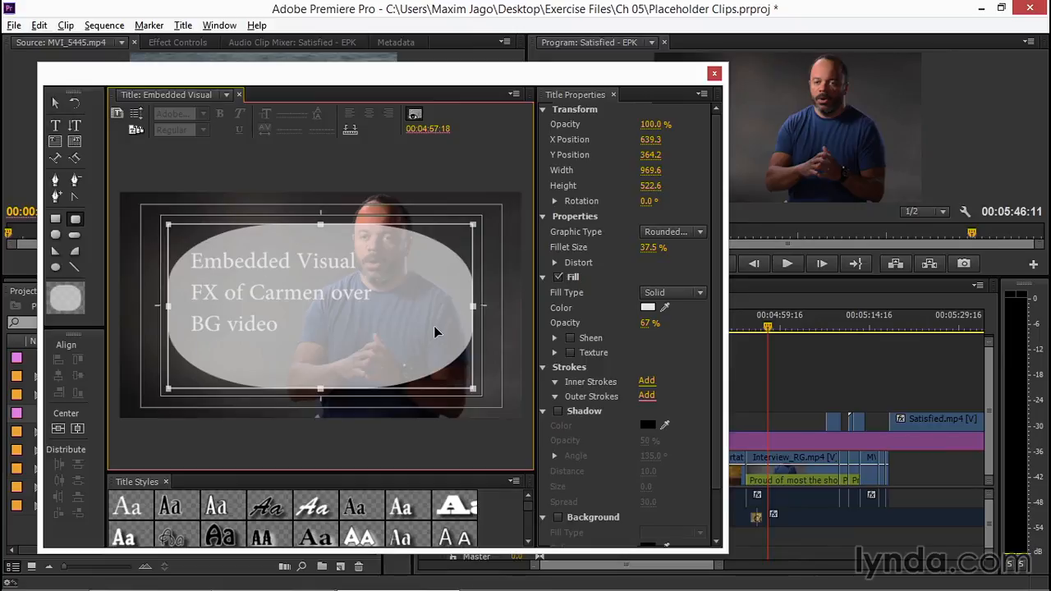
Change the rounded rectangle's fill to a dark blue and close the title editor.
{"action": "key", "text": "v"}
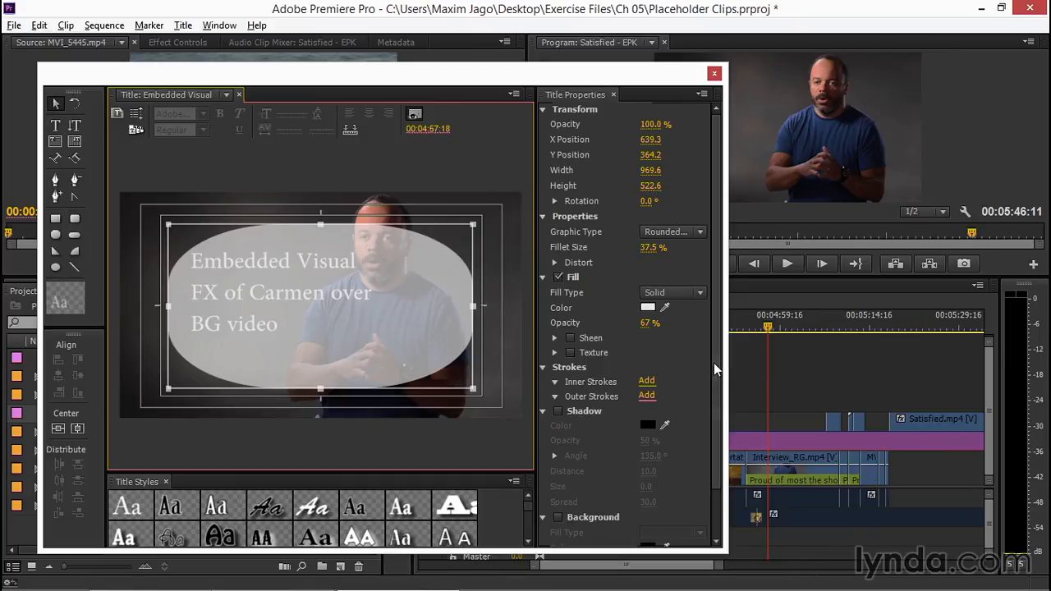
{"action": "left_click", "coordinate": [646, 308]}
{"action": "left_click", "coordinate": [646, 308]}
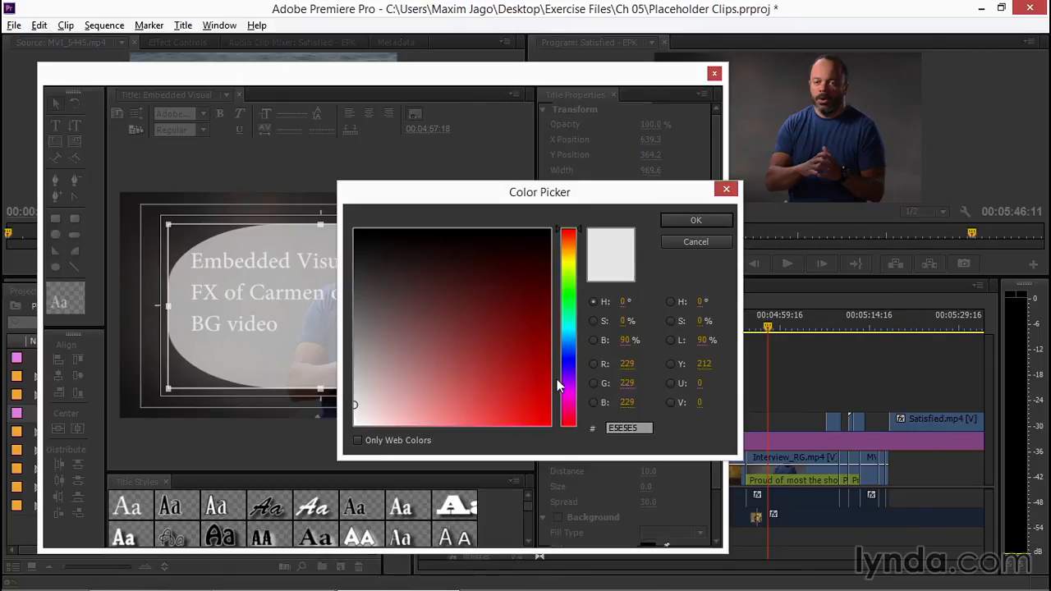
{"action": "left_click_drag", "start_coordinate": [566, 380], "coordinate": [571, 354]}
{"action": "left_click", "coordinate": [410, 305]}
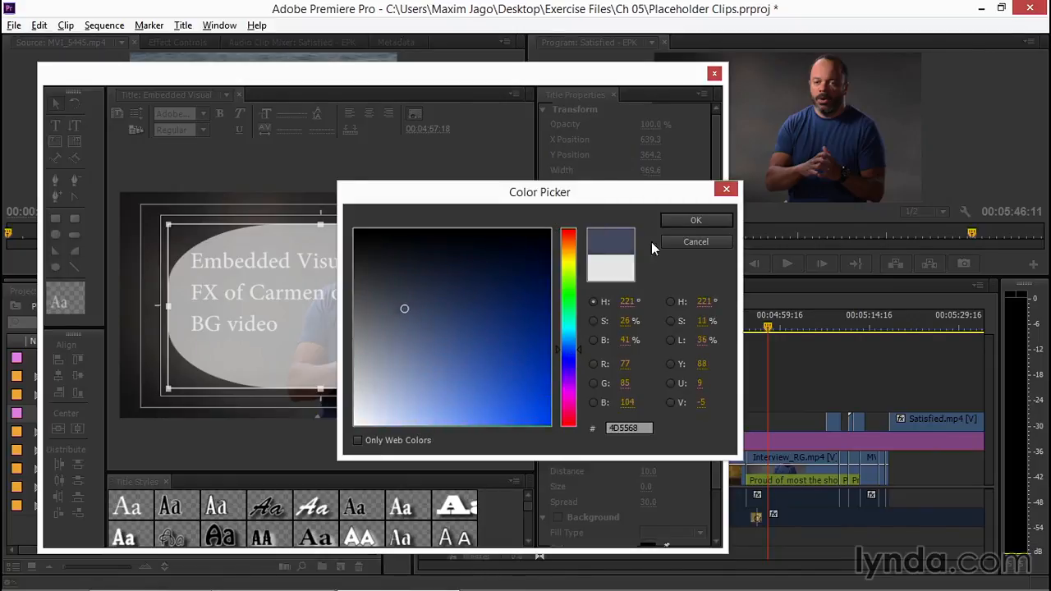
{"action": "left_click", "coordinate": [697, 220]}
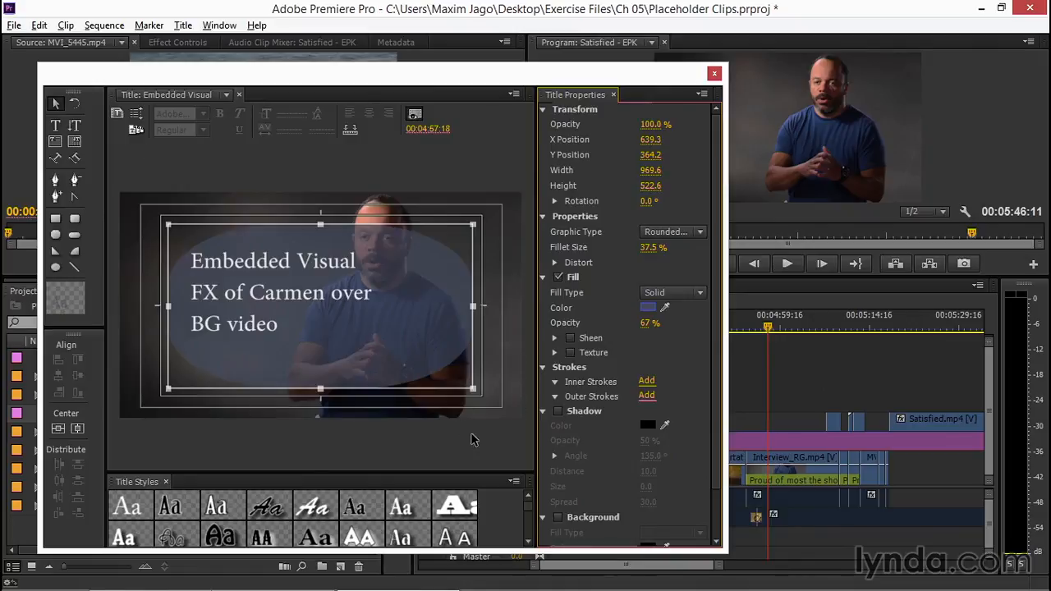
{"action": "left_click", "coordinate": [715, 73]}
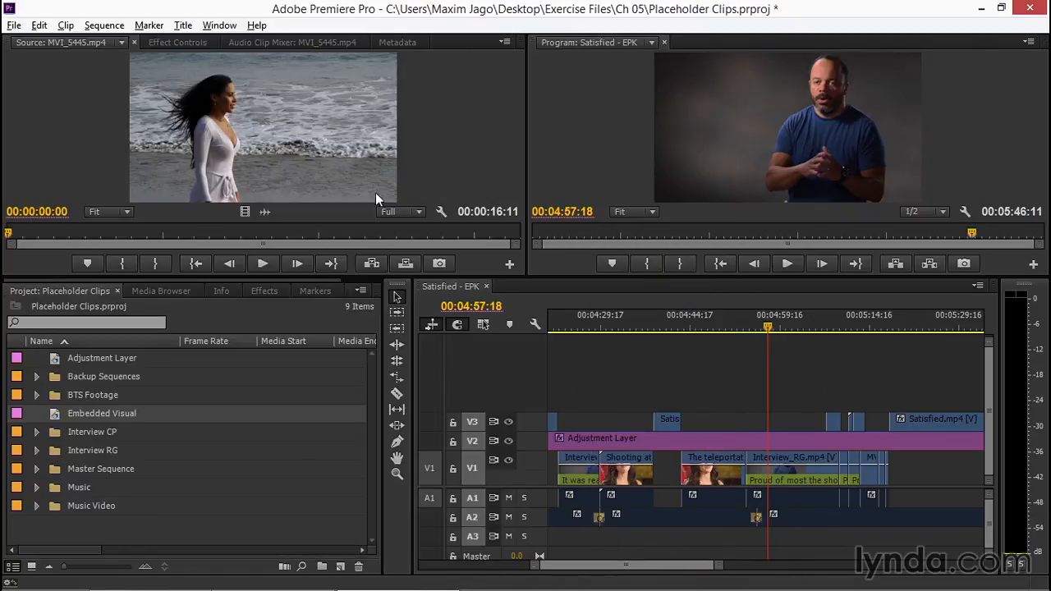
Create a bin named "Placeholder Clips" at the root of the project.
{"action": "left_click", "coordinate": [53, 416]}
{"action": "left_click", "coordinate": [146, 537]}
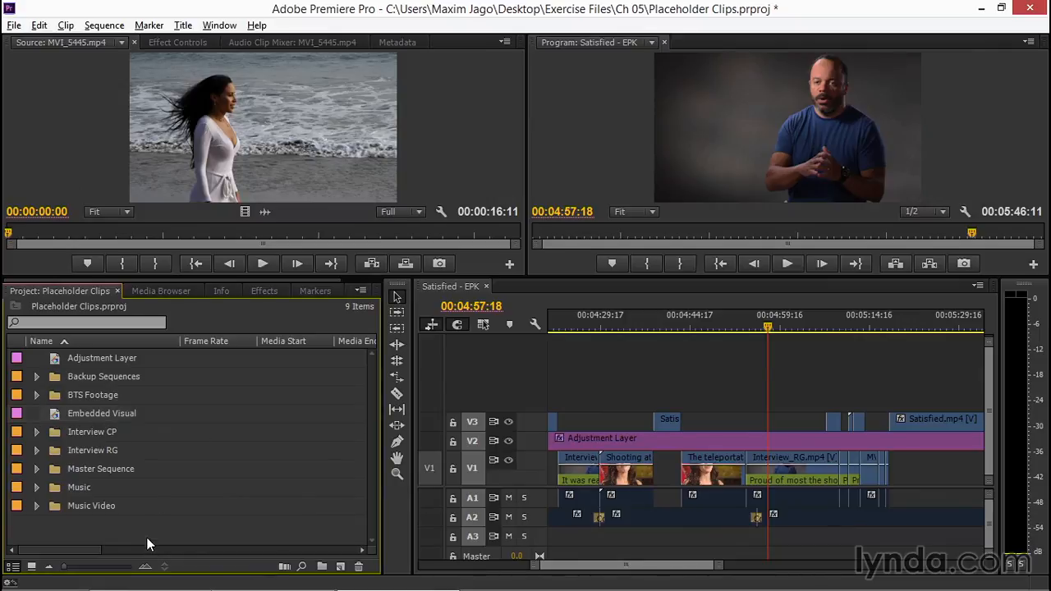
{"action": "left_click", "coordinate": [322, 566]}
{"action": "type", "text": "Holdin"}
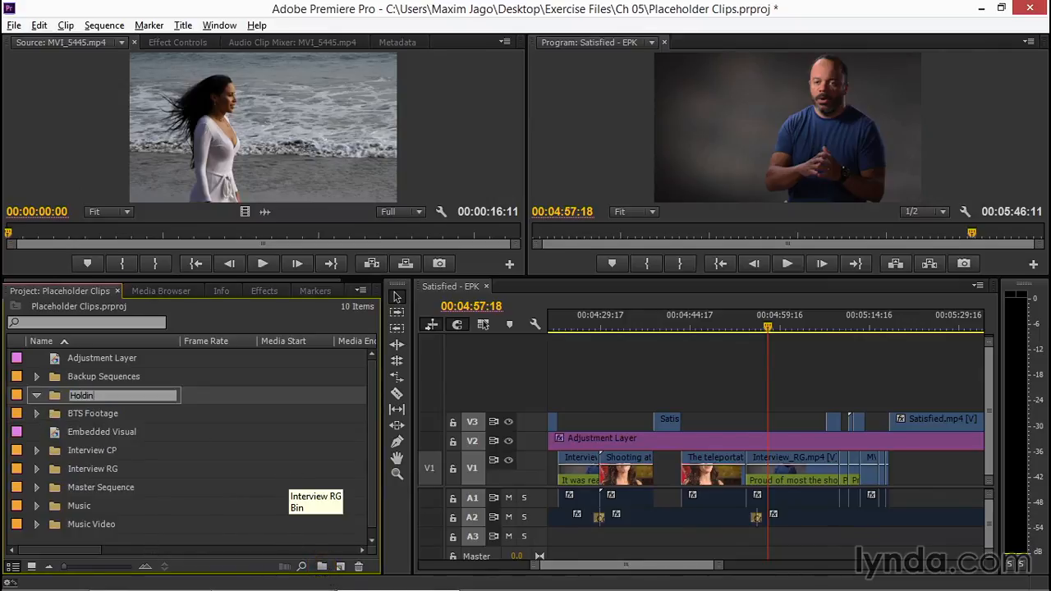
{"action": "type", "text": "g Clips"}
{"action": "key", "text": "Home"}
{"action": "type", "text": "Placeholder"}
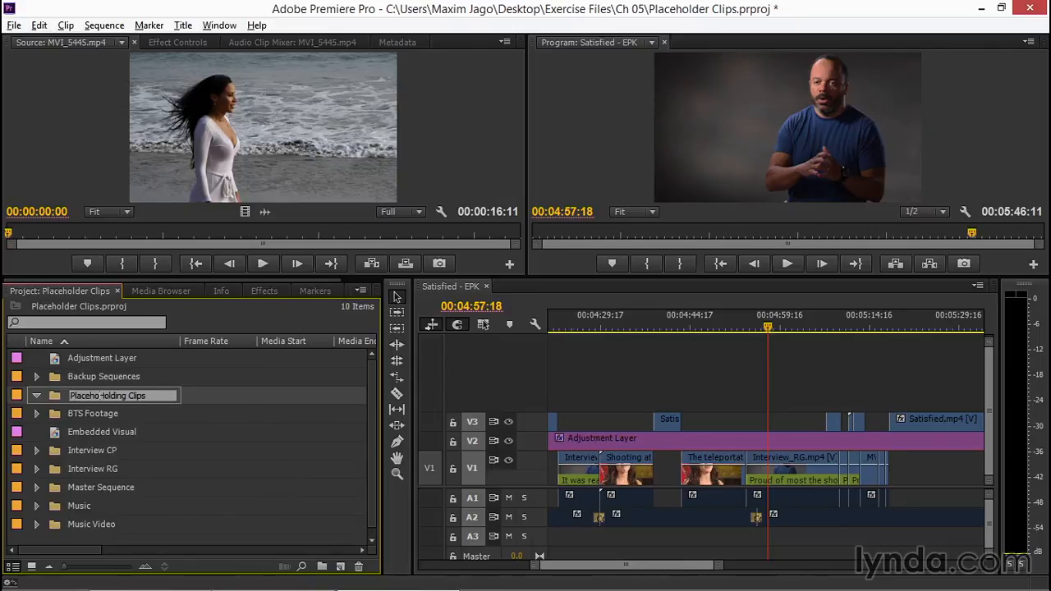
{"action": "key", "text": "Delete"}
{"action": "key", "text": "Delete"}
{"action": "key", "text": "Delete"}
{"action": "key", "text": "Delete"}
{"action": "key", "text": "Delete"}
{"action": "key", "text": "Delete"}
{"action": "key", "text": "Delete"}
{"action": "key", "text": "Tab"}
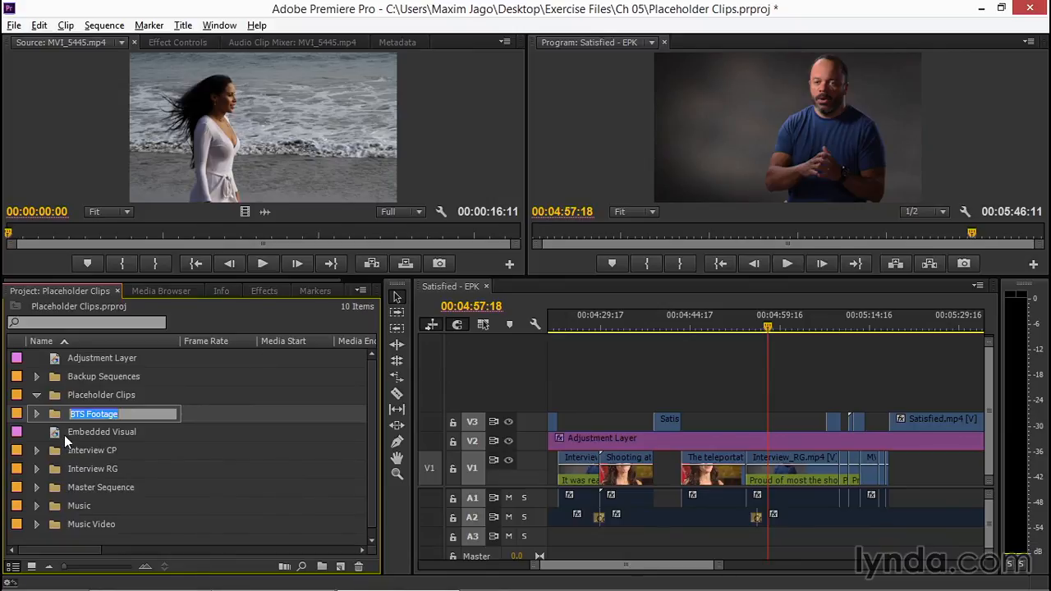
Move the Embedded Visual title into the Placeholder Clips bin and place it on V3 at about 00:04:55:23, above the Interview_RG clip.
{"action": "left_click", "coordinate": [54, 434]}
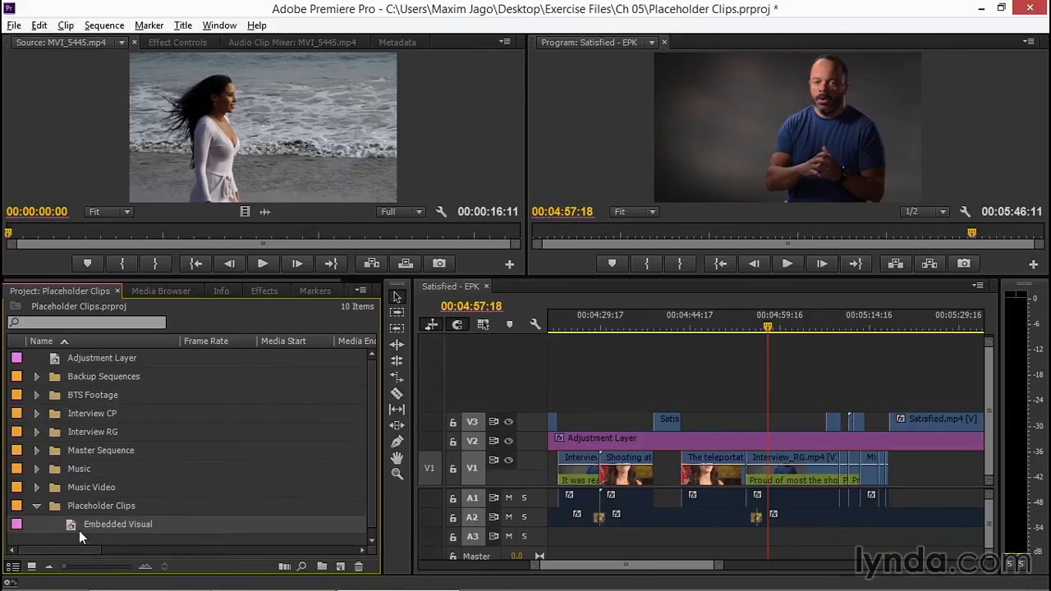
{"action": "left_click_drag", "start_coordinate": [68, 525], "coordinate": [757, 426]}
Play the sequence from 00:04:54:19 to preview the Embedded Visual placeholder over the interview.
{"action": "left_click_drag", "start_coordinate": [762, 326], "coordinate": [758, 325]}
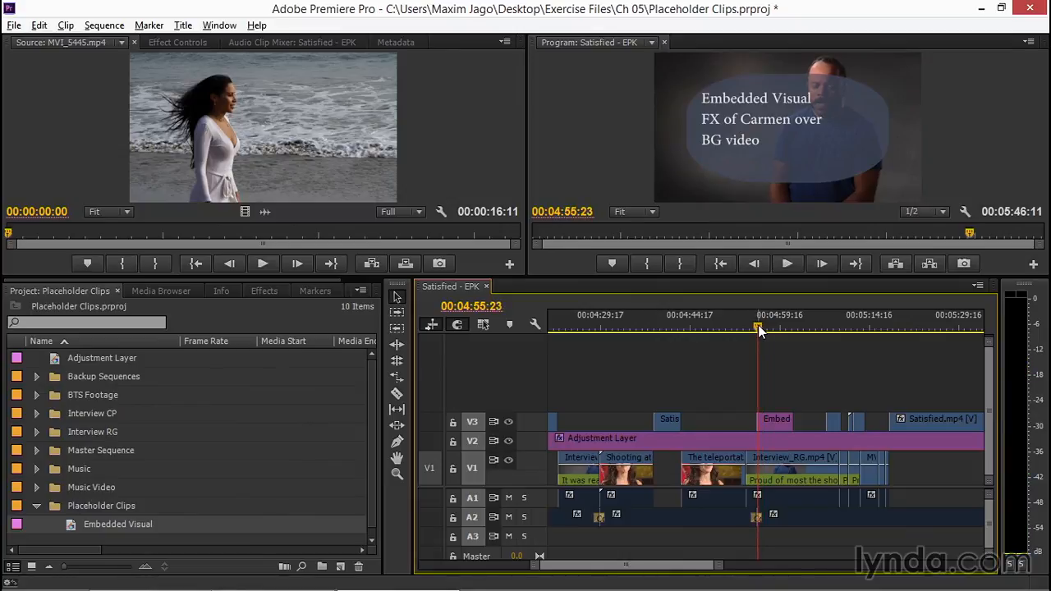
{"action": "left_click", "coordinate": [752, 324]}
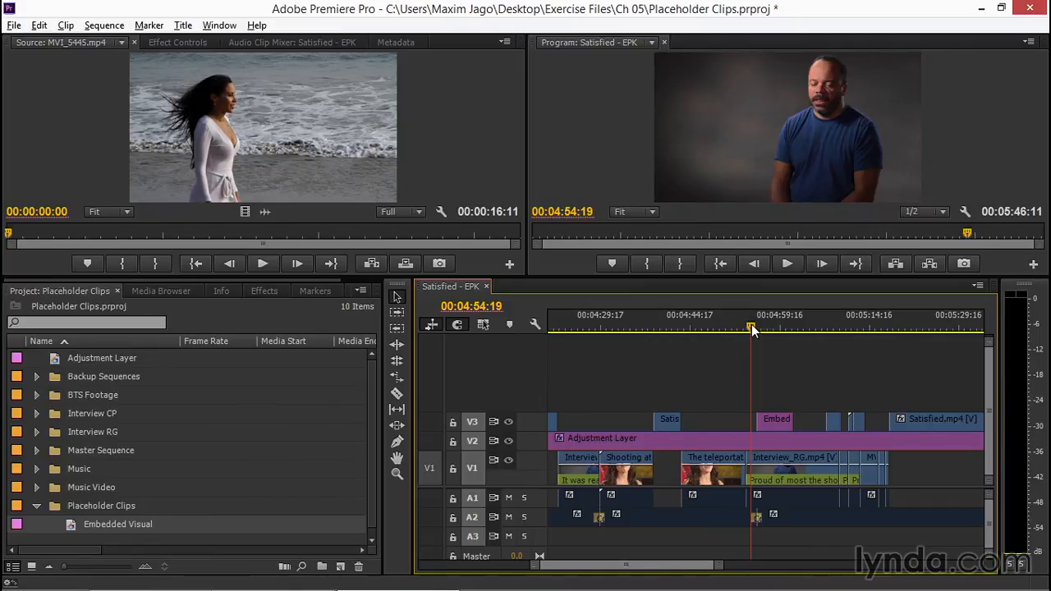
{"action": "key", "text": "space"}
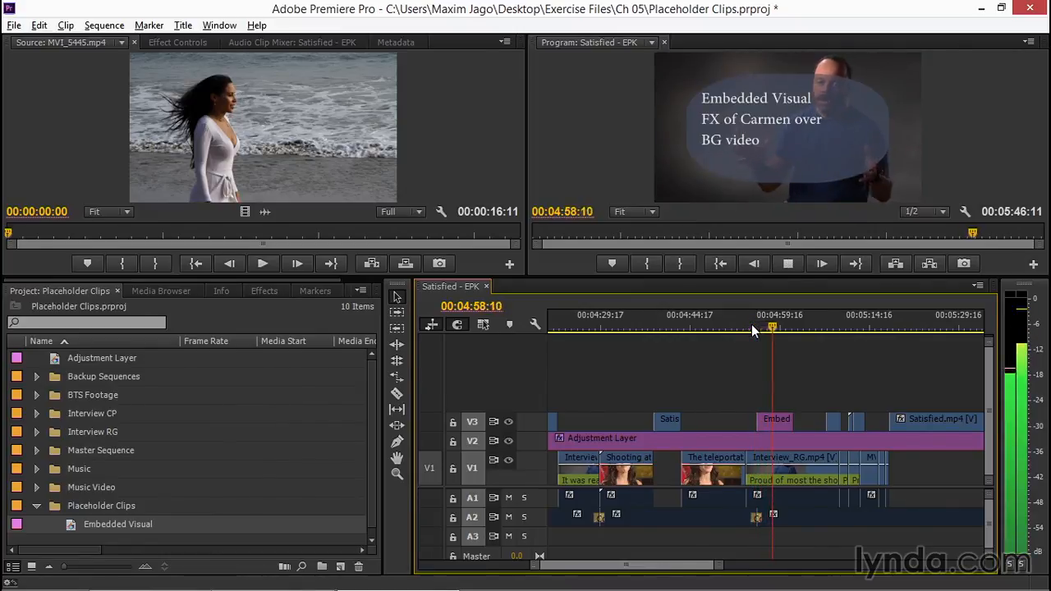
{"action": "key", "text": "space"}
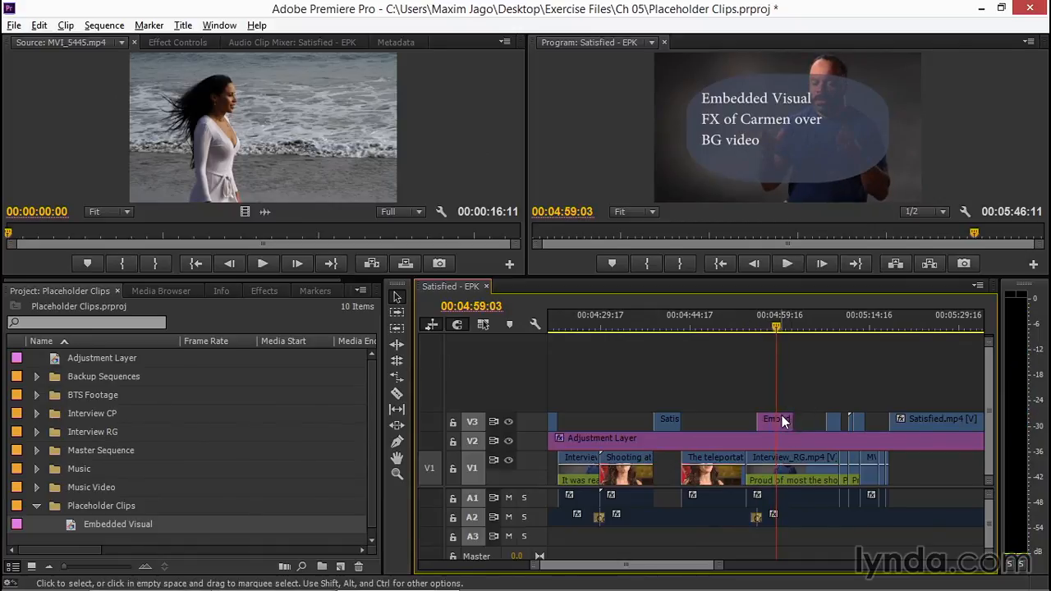
Trim the end of the Embedded Visual clip on V3 to about half its length and park the playhead at 00:04:57:02.
{"action": "key", "text": "="}
{"action": "key", "text": "="}
{"action": "key", "text": "="}
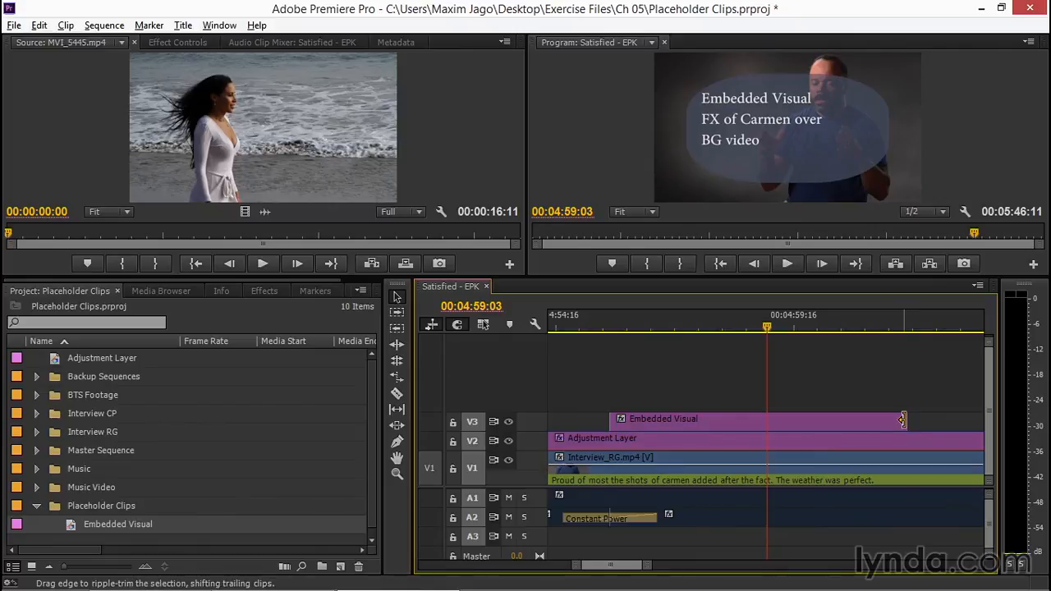
{"action": "left_click_drag", "start_coordinate": [903, 419], "coordinate": [750, 424]}
{"action": "left_click", "coordinate": [670, 315]}
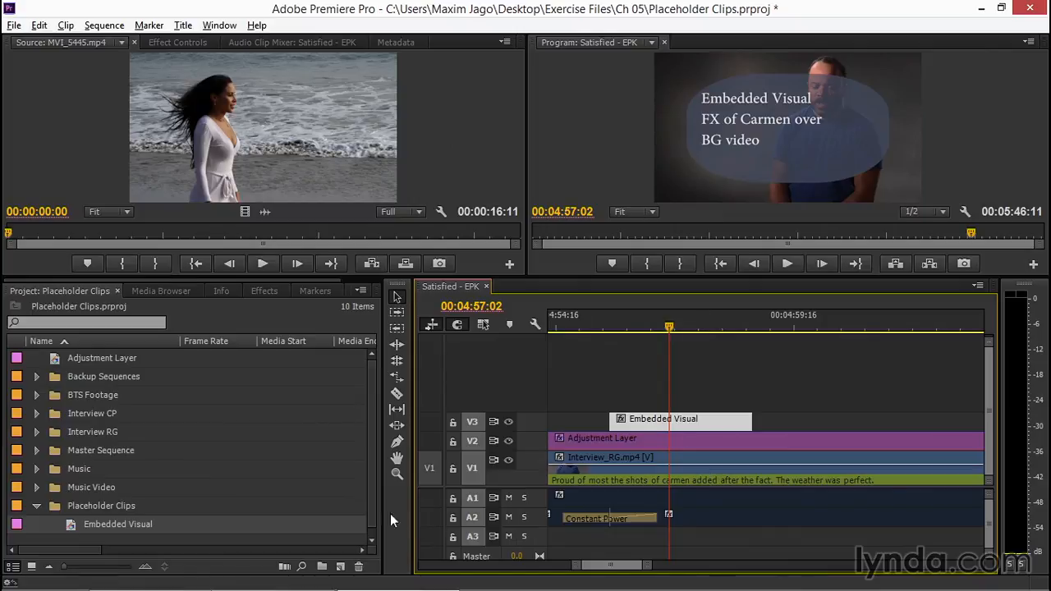
Replace the footage of the Embedded Visual title in the Placeholder Clips bin with Satisfied.mp4 from Media > Music Video, renaming the clip to the file name.
{"action": "left_click_drag", "start_coordinate": [372, 507], "coordinate": [377, 535]}
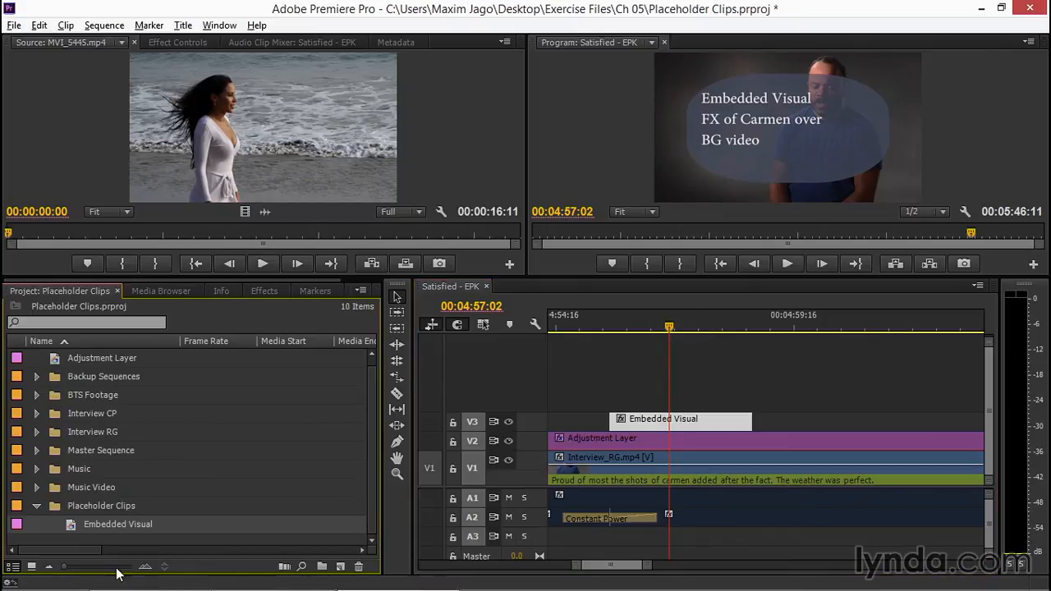
{"action": "left_click", "coordinate": [116, 543]}
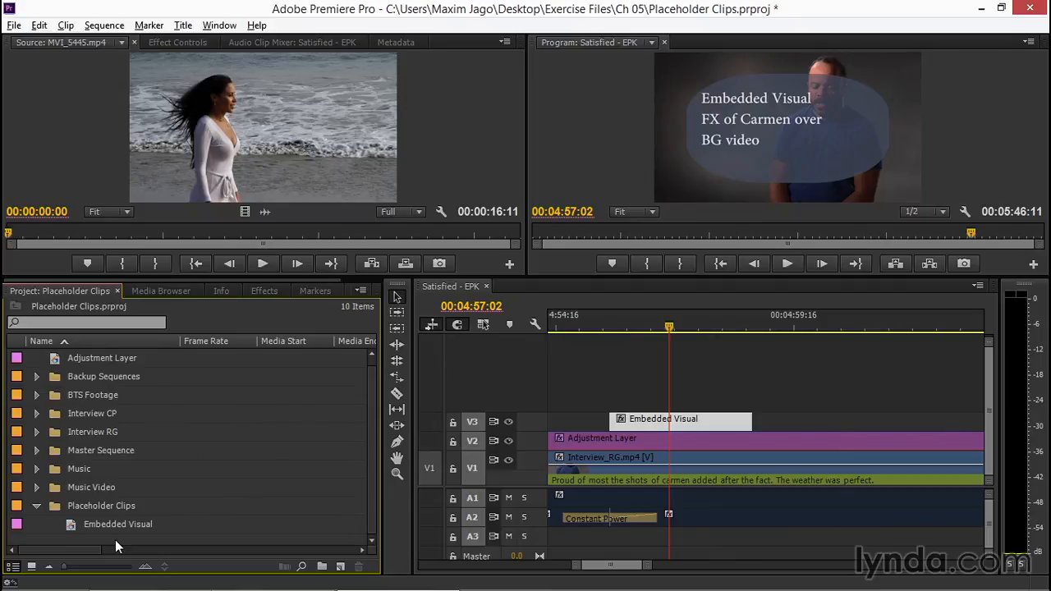
{"action": "left_click", "coordinate": [78, 529]}
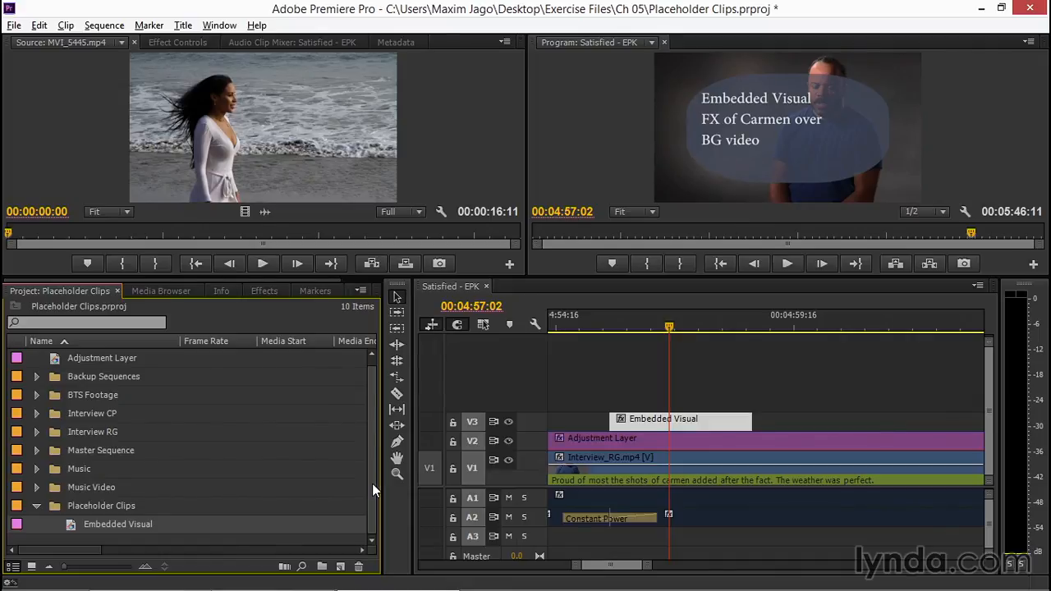
{"action": "right_click", "coordinate": [90, 523]}
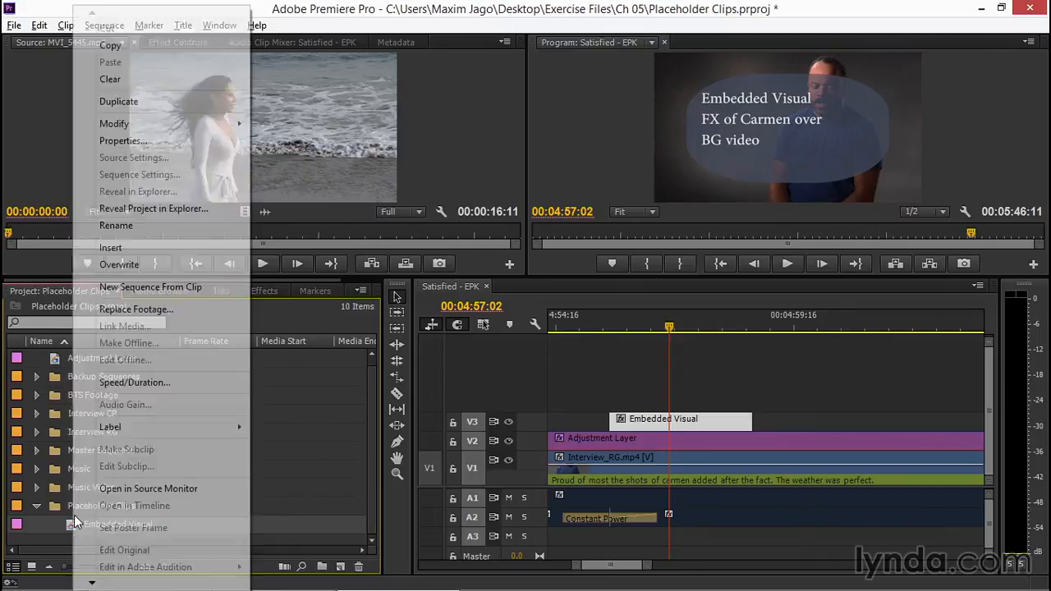
{"action": "left_click", "coordinate": [212, 309]}
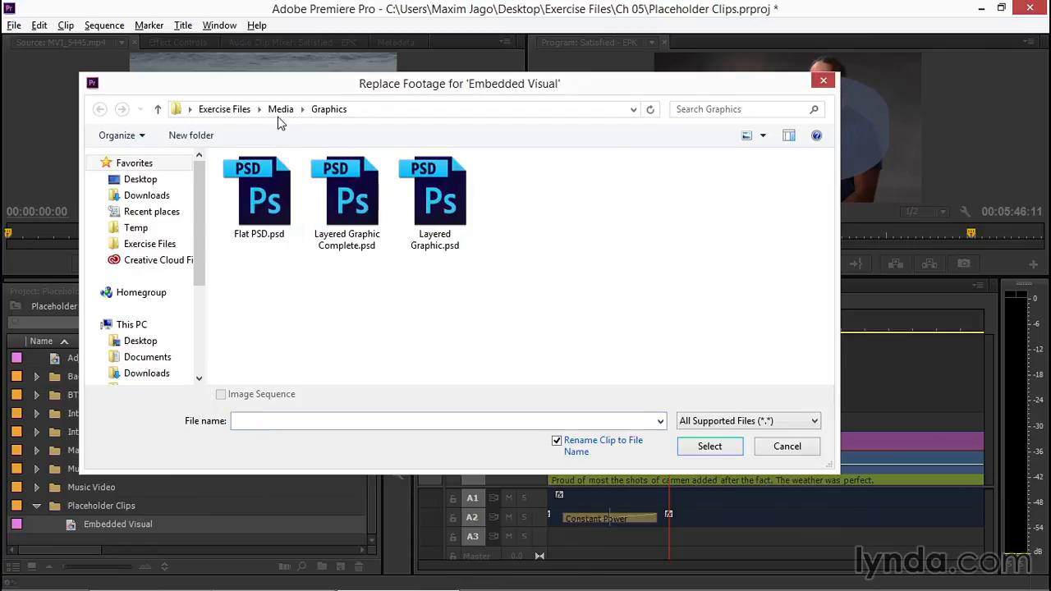
{"action": "left_click", "coordinate": [280, 109]}
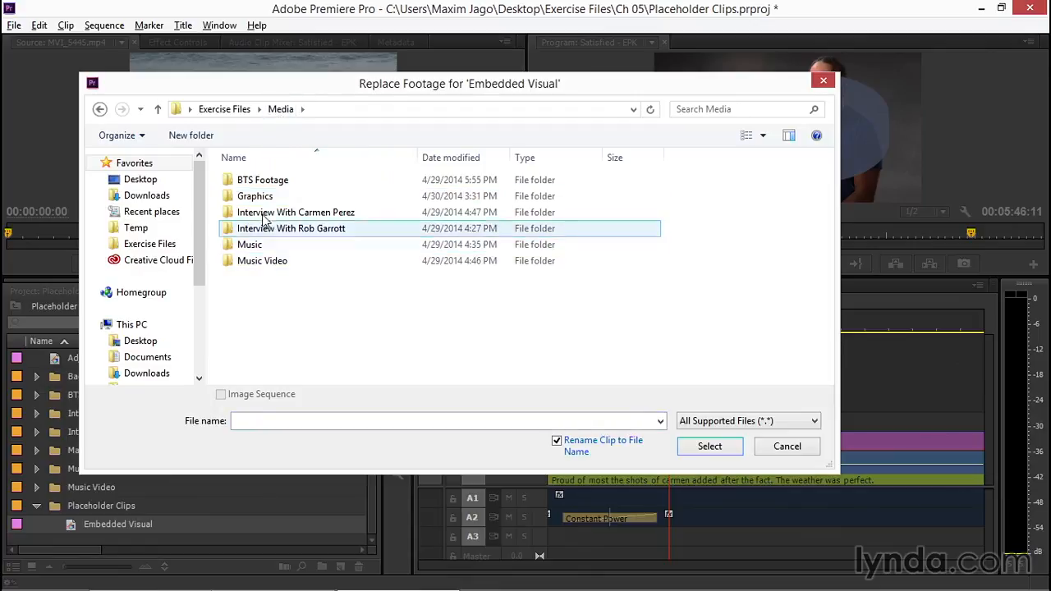
{"action": "double_click", "coordinate": [277, 262]}
{"action": "left_click", "coordinate": [265, 218]}
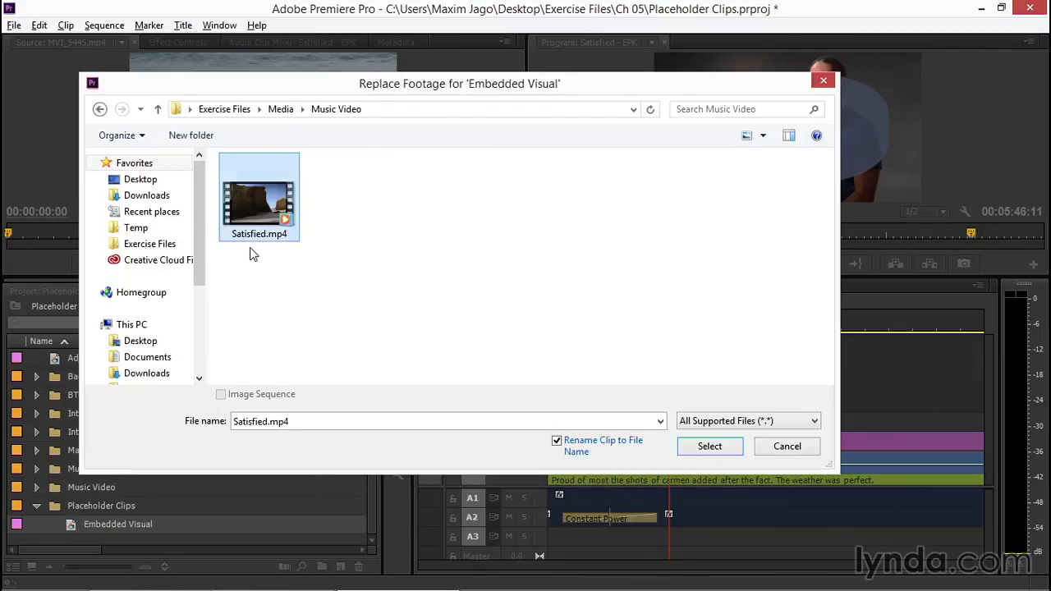
{"action": "left_click", "coordinate": [713, 448]}
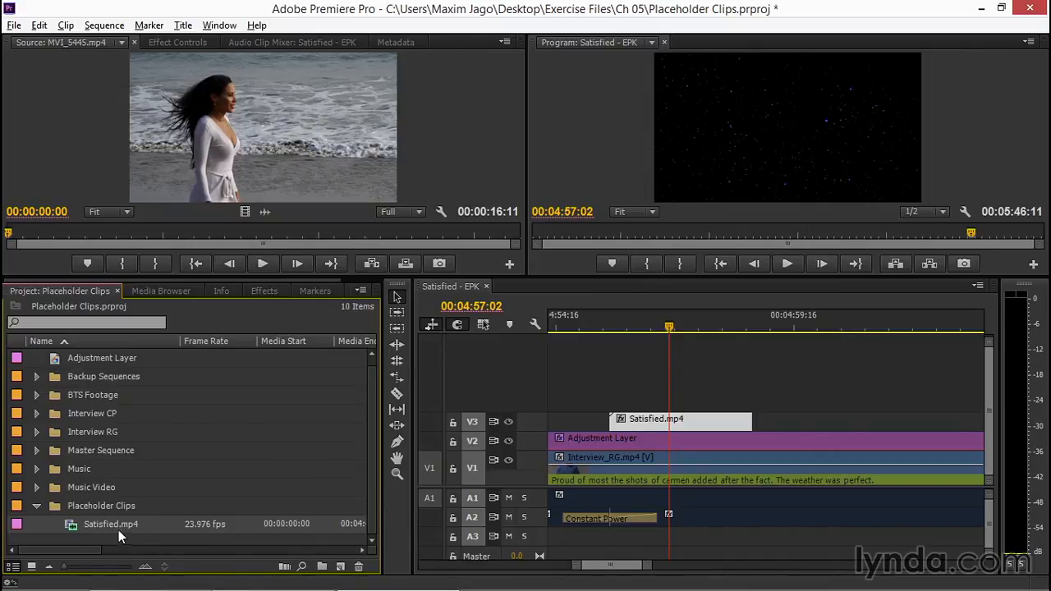
Slip the contents of the Satisfied.mp4 clip on V3 forward to the beach shot with the light flare and check it at 00:04:56:11.
{"action": "left_click", "coordinate": [669, 327]}
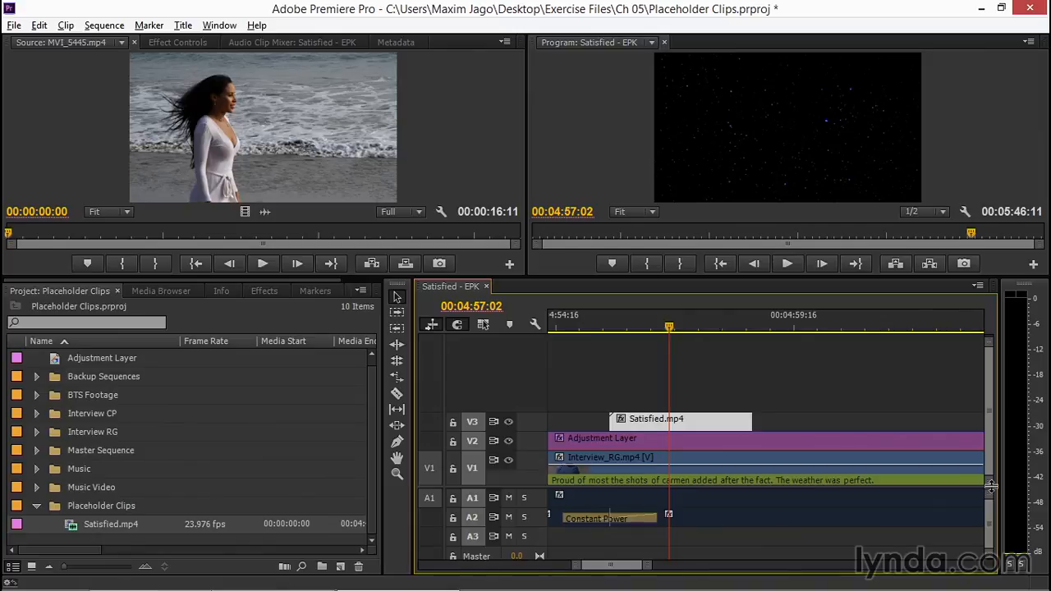
{"action": "left_click_drag", "start_coordinate": [992, 487], "coordinate": [985, 449]}
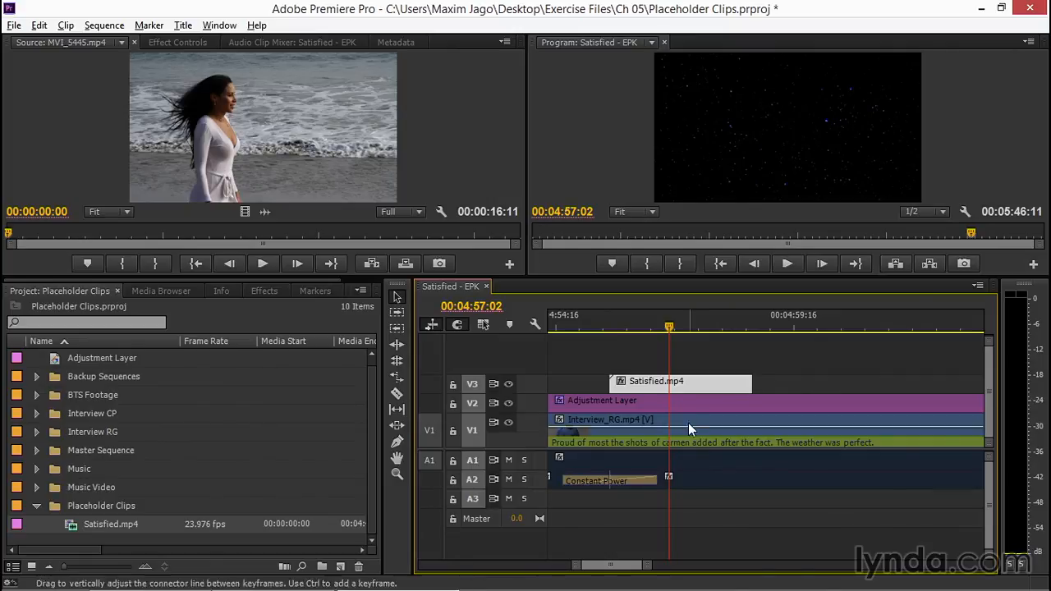
{"action": "left_click", "coordinate": [652, 321]}
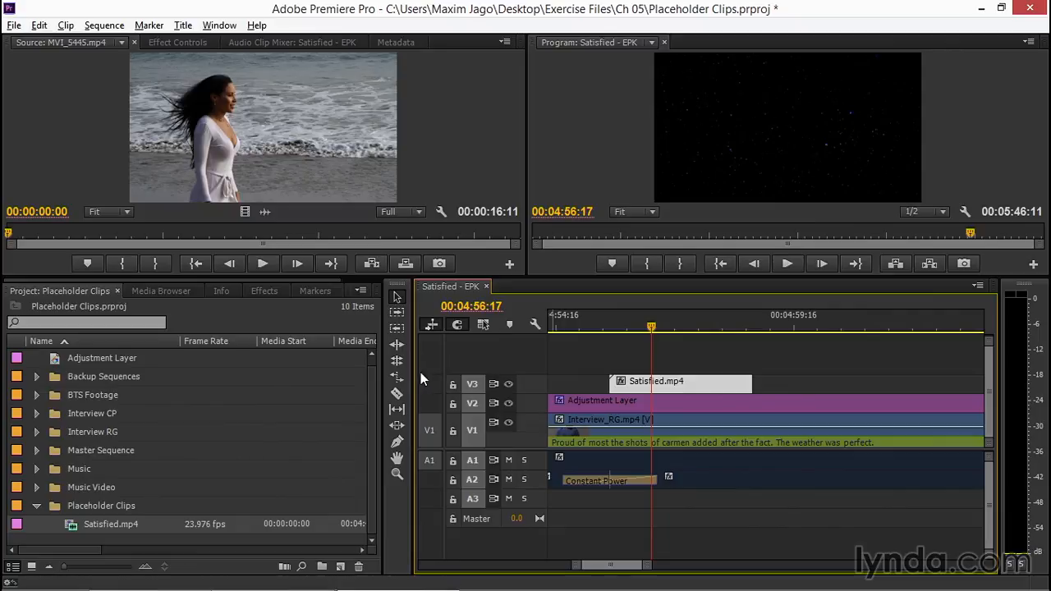
{"action": "left_click", "coordinate": [397, 409]}
{"action": "left_click_drag", "start_coordinate": [726, 392], "coordinate": [456, 390]}
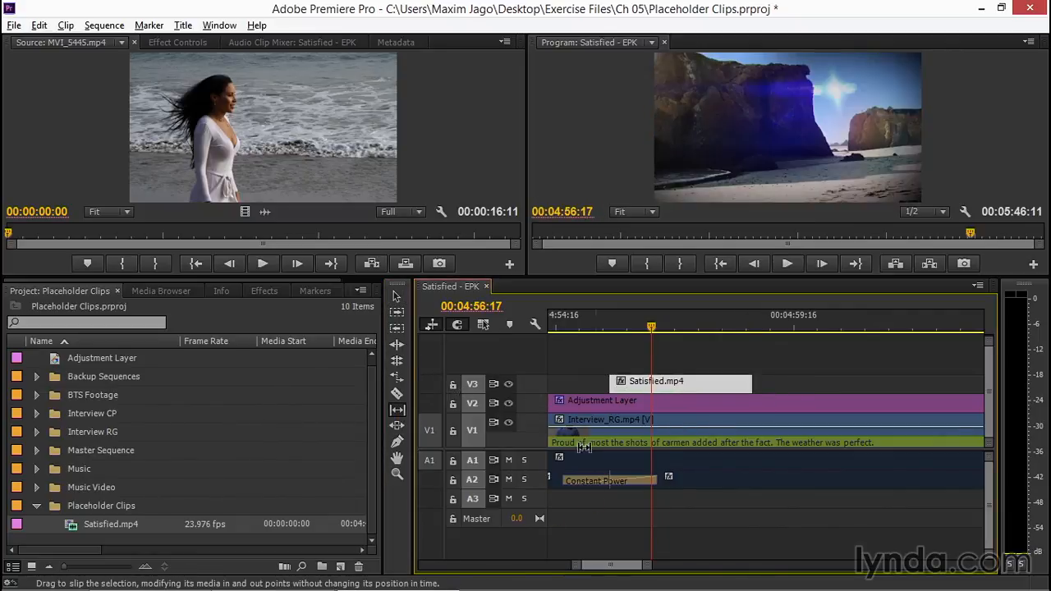
{"action": "left_click", "coordinate": [640, 322]}
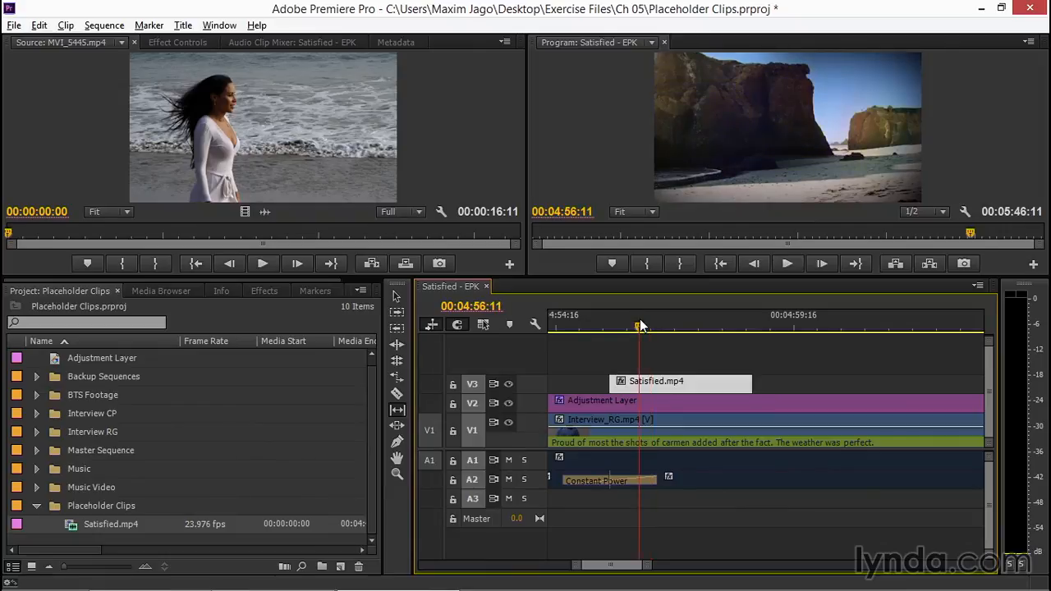
{"action": "left_click", "coordinate": [399, 297]}
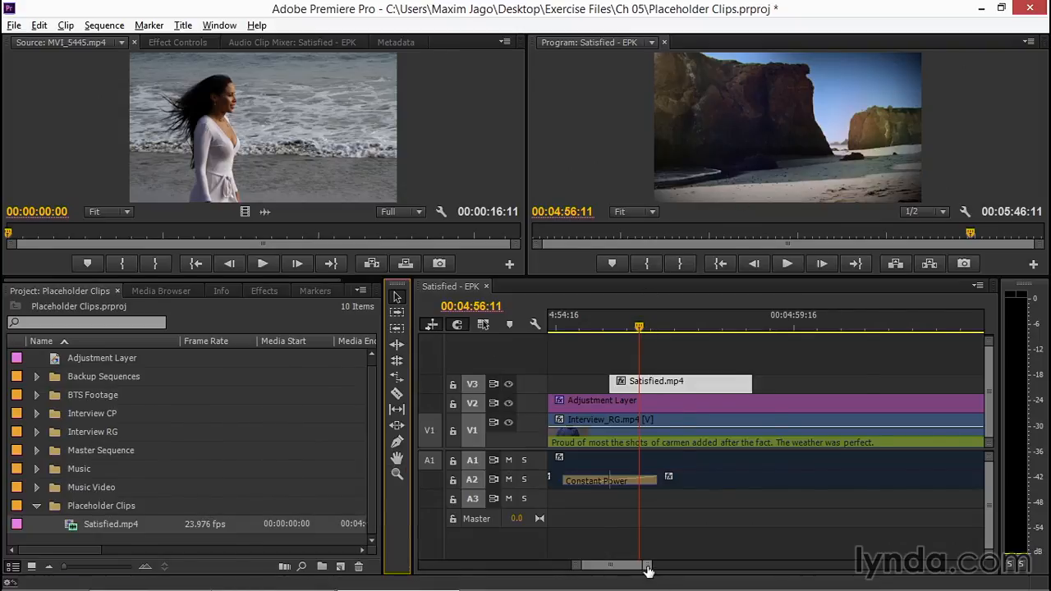
Review the replaced clip around 00:04:56:19, the interview at 00:05:01:13 and the sequence's opening Satisfied.mp4 shot from 00:00:06:17 to 00:00:08:11.
{"action": "left_click_drag", "start_coordinate": [648, 566], "coordinate": [727, 566]}
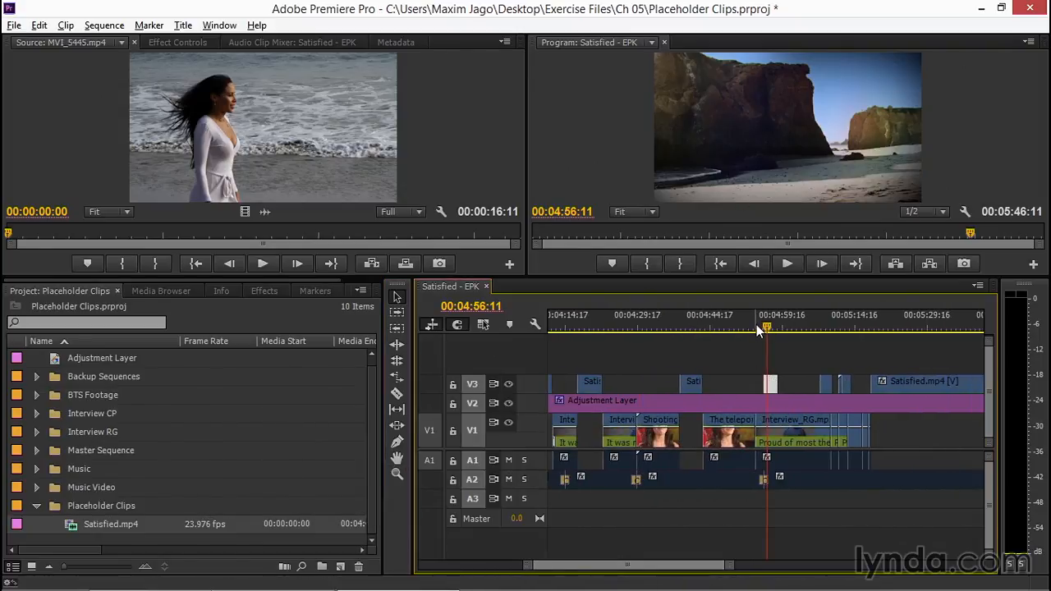
{"action": "mouse_move", "coordinate": [756, 325]}
{"action": "left_mouse_down"}
{"action": "mouse_move", "coordinate": [741, 327]}
{"action": "mouse_move", "coordinate": [770, 328]}
{"action": "left_mouse_up"}
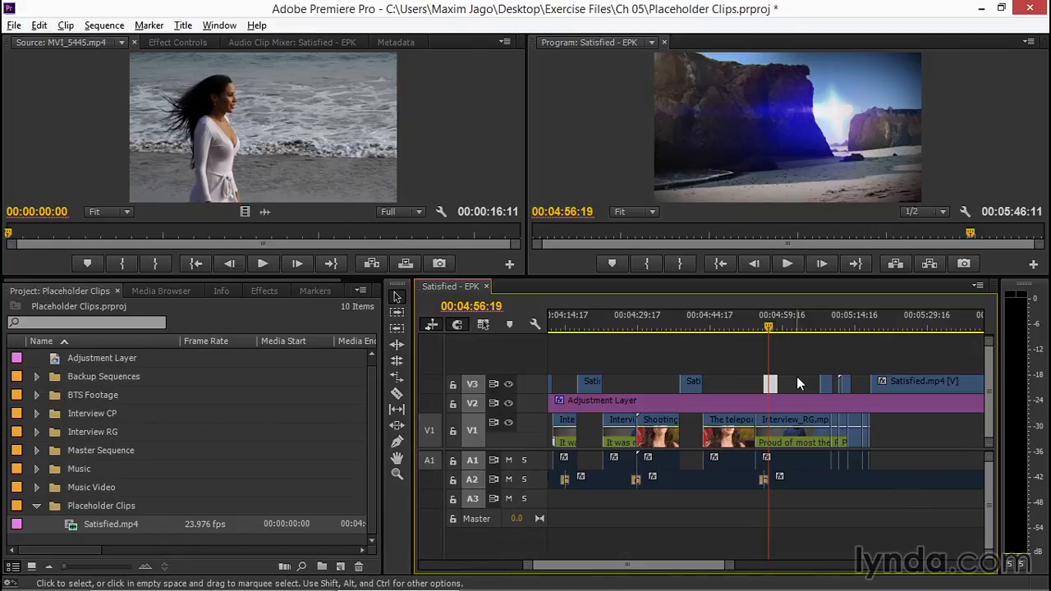
{"action": "left_click", "coordinate": [791, 328]}
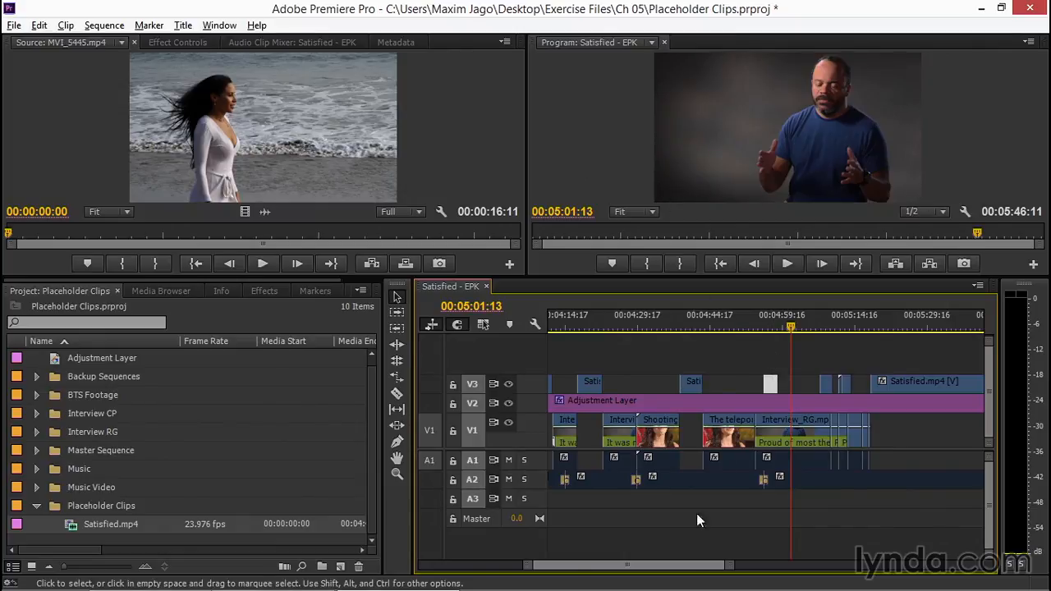
{"action": "left_click_drag", "start_coordinate": [688, 565], "coordinate": [563, 585]}
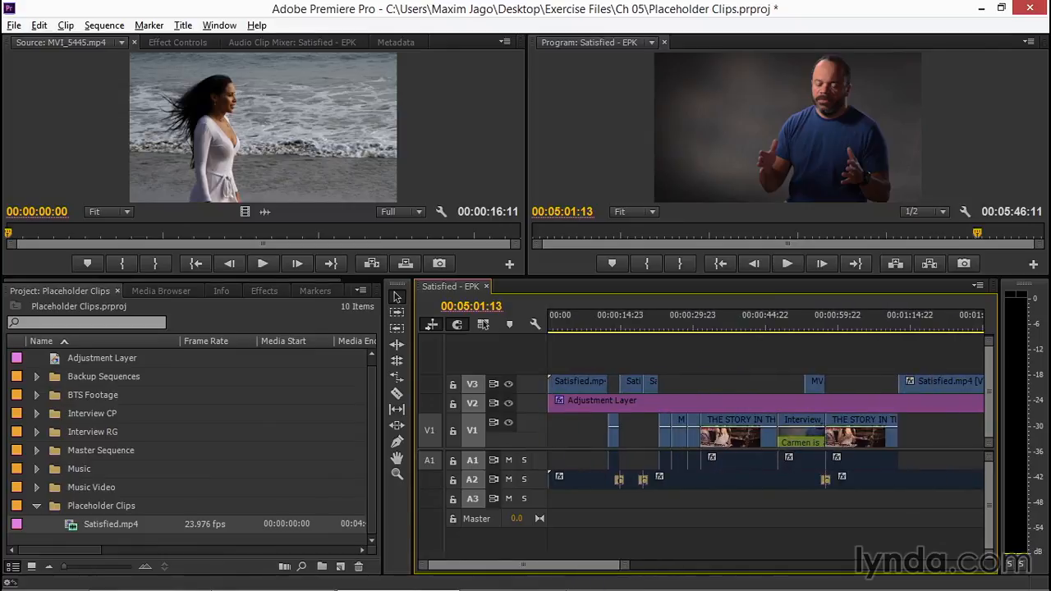
{"action": "left_click", "coordinate": [580, 325]}
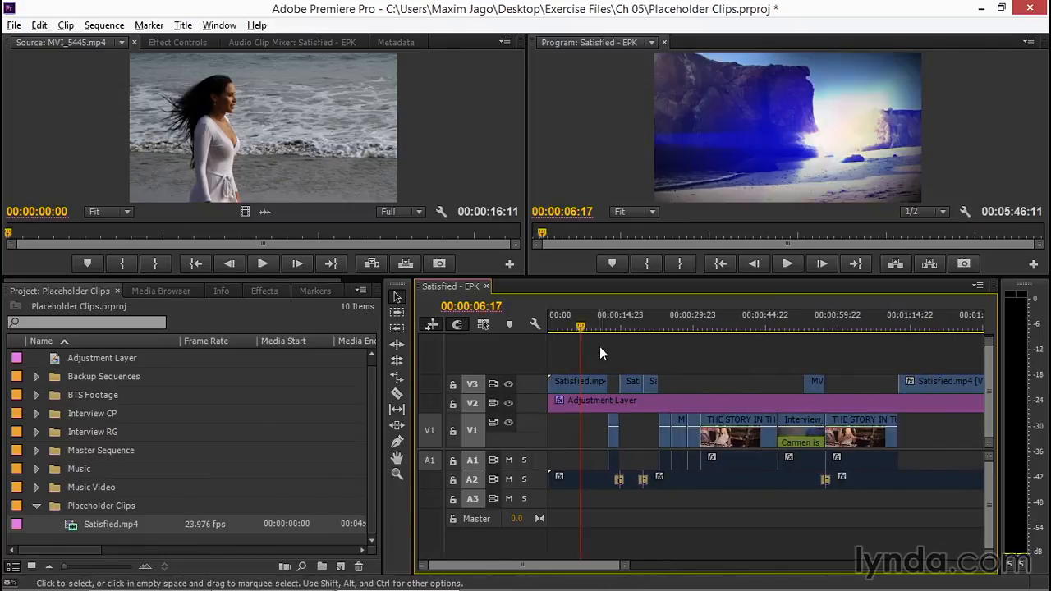
{"action": "left_click_drag", "start_coordinate": [577, 326], "coordinate": [588, 327]}
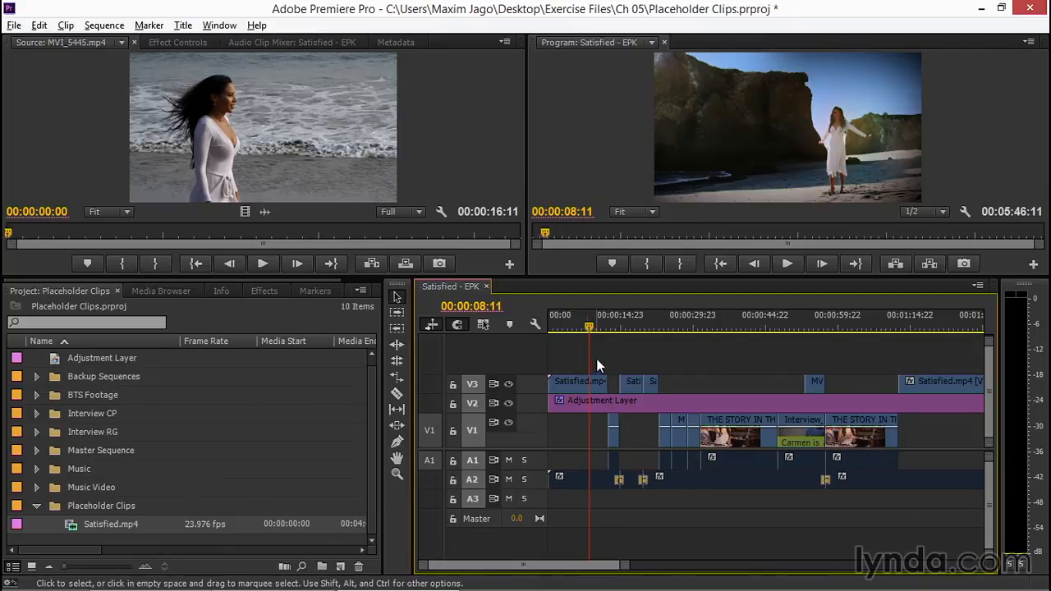